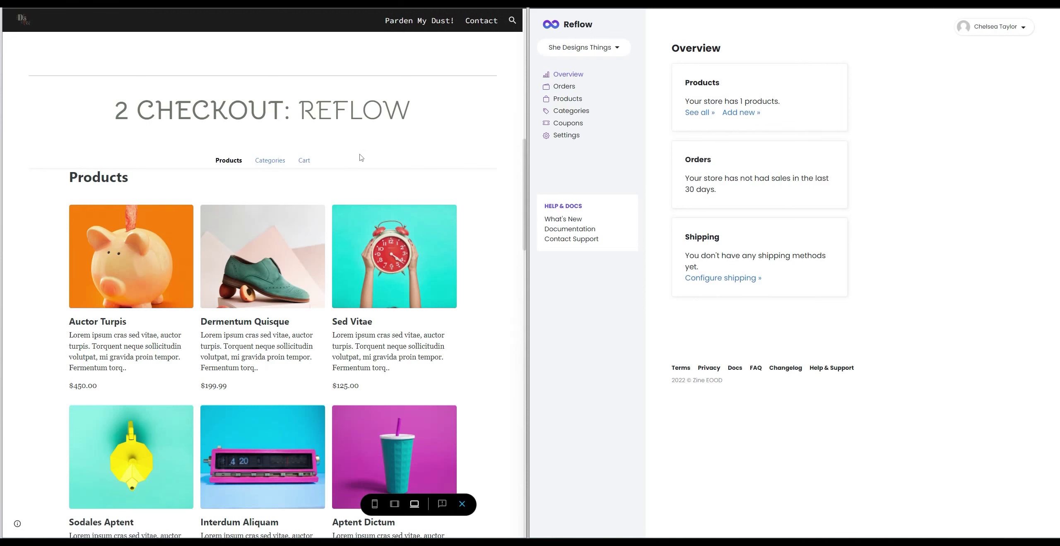
Scroll the site to the 2 CHECKOUT: REFLOW section so the embedded store's product grid shows
scroll(321, 188, "down", 5)
scroll(361, 192, "up", 7)
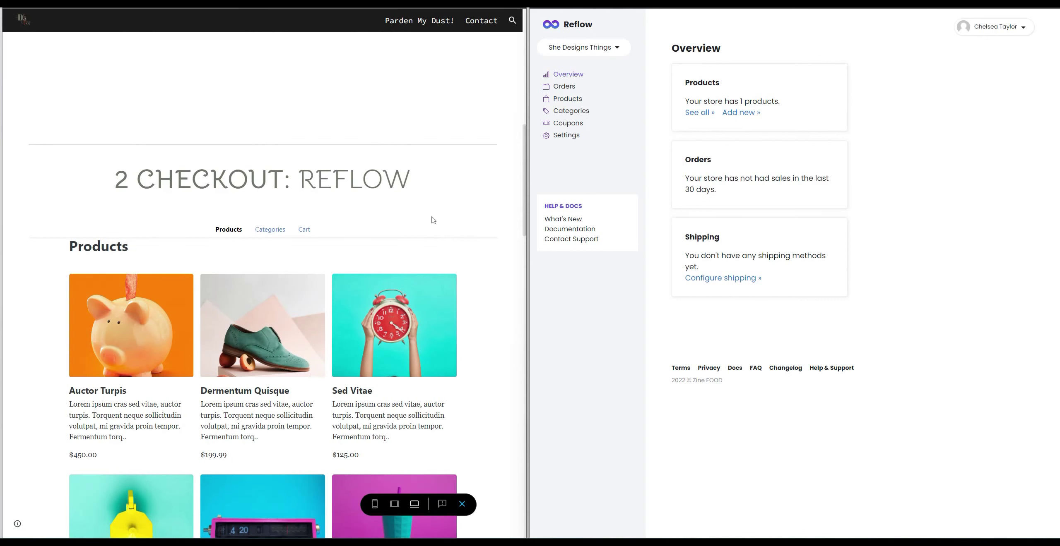
scroll(259, 276, "down", 7)
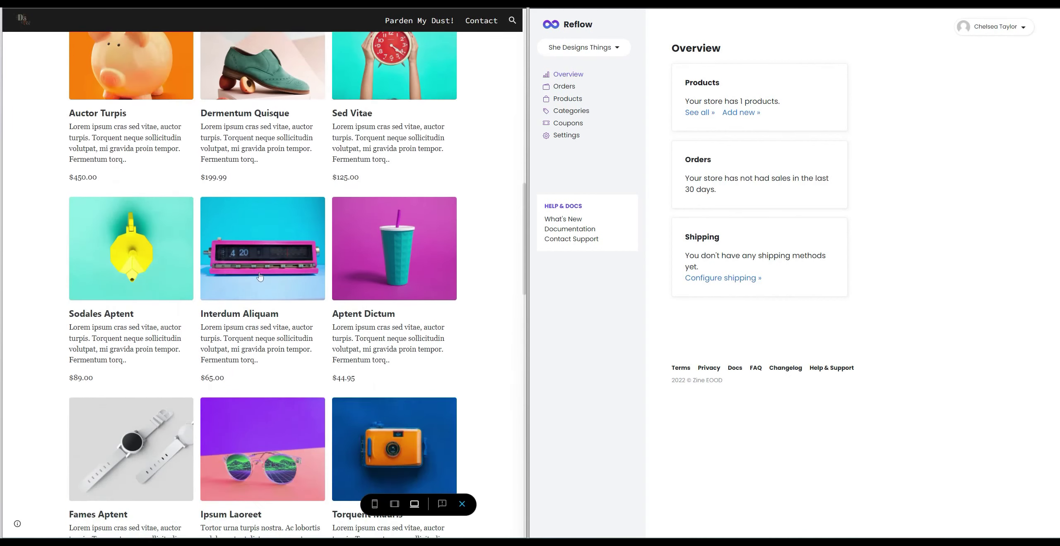
scroll(259, 276, "up", 8)
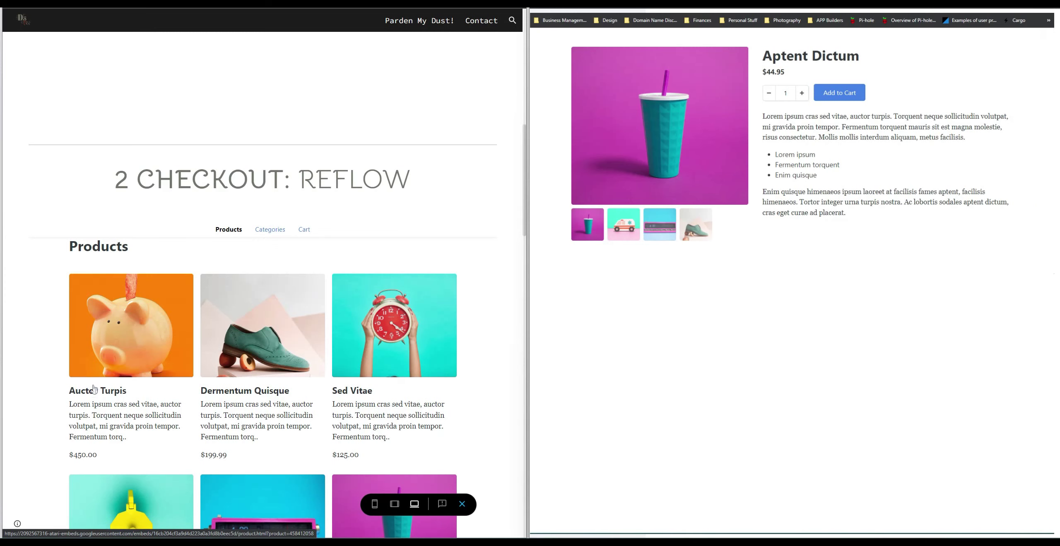
Widen the store window and scroll through the embedded Reflow product grid
mouse_move(1054, 273)
left_mouse_down()
mouse_move(735, 265)
mouse_move(930, 255)
mouse_move(1041, 269)
mouse_move(764, 253)
mouse_move(851, 243)
mouse_move(1053, 258)
left_mouse_up()
scroll(92, 389, "down", 3)
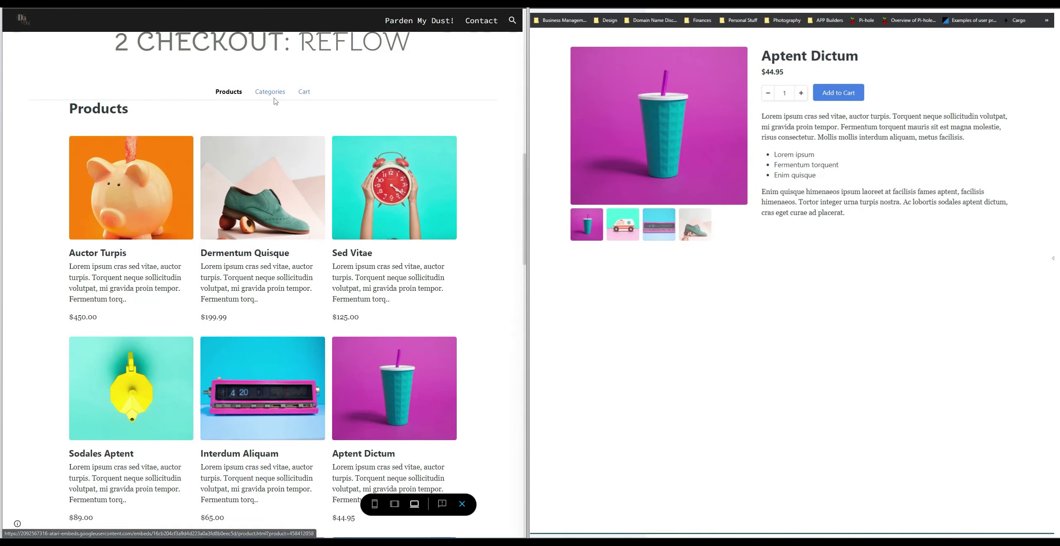
scroll(372, 370, "down", 12)
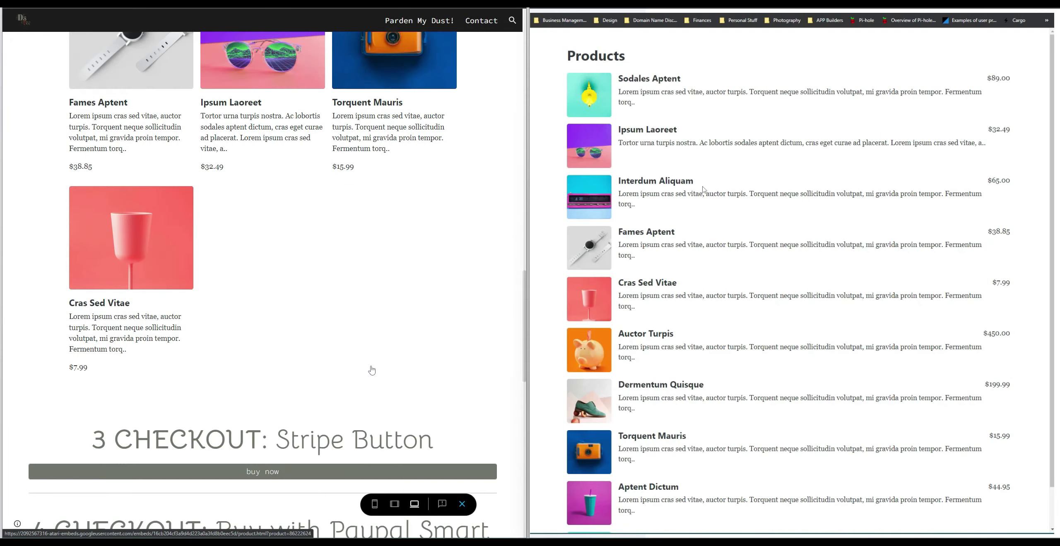
scroll(366, 359, "down", 3)
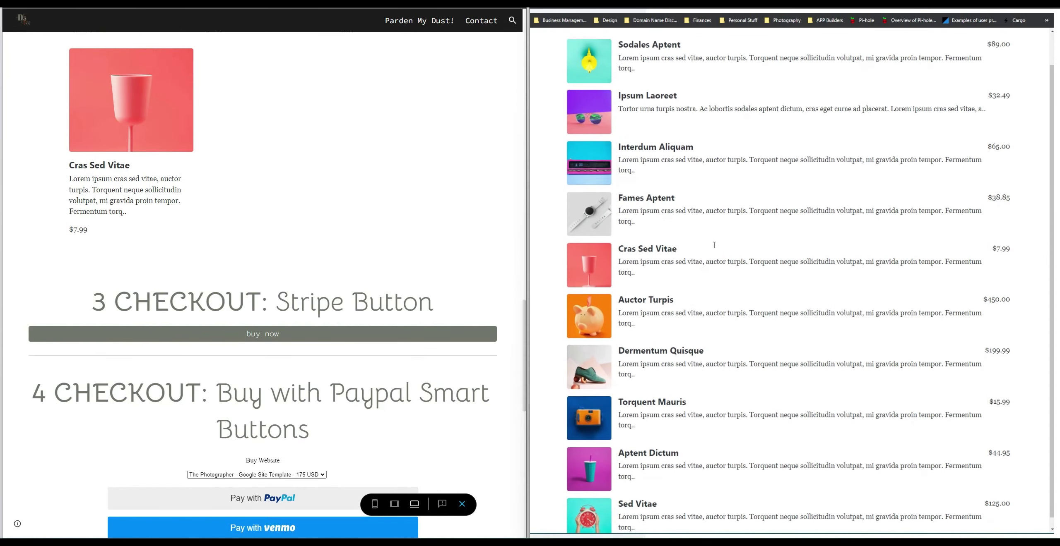
scroll(715, 245, "up", 1)
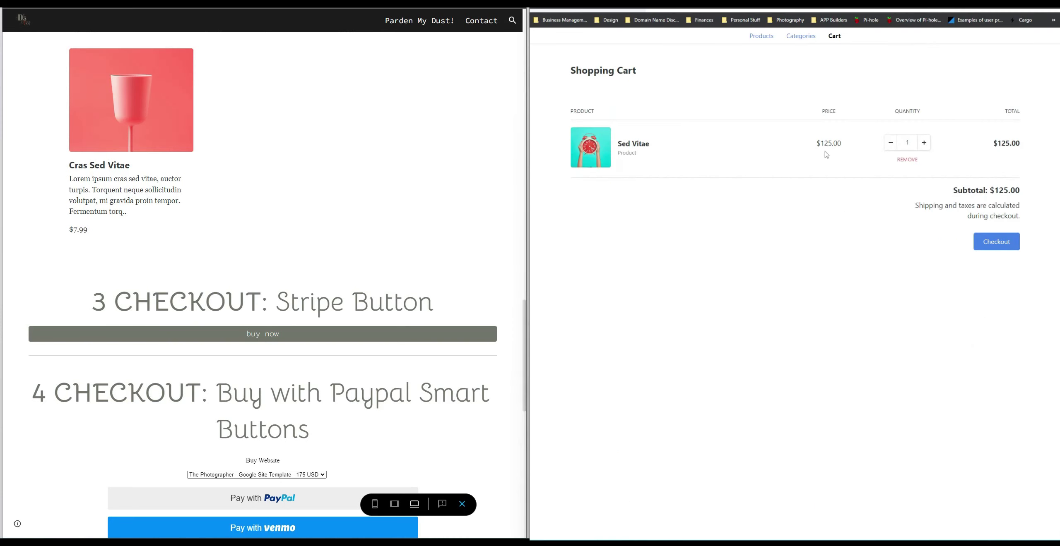
Browse the Accessories, Sunglasses and Tech categories, then check the shopping cart
left_click(806, 38)
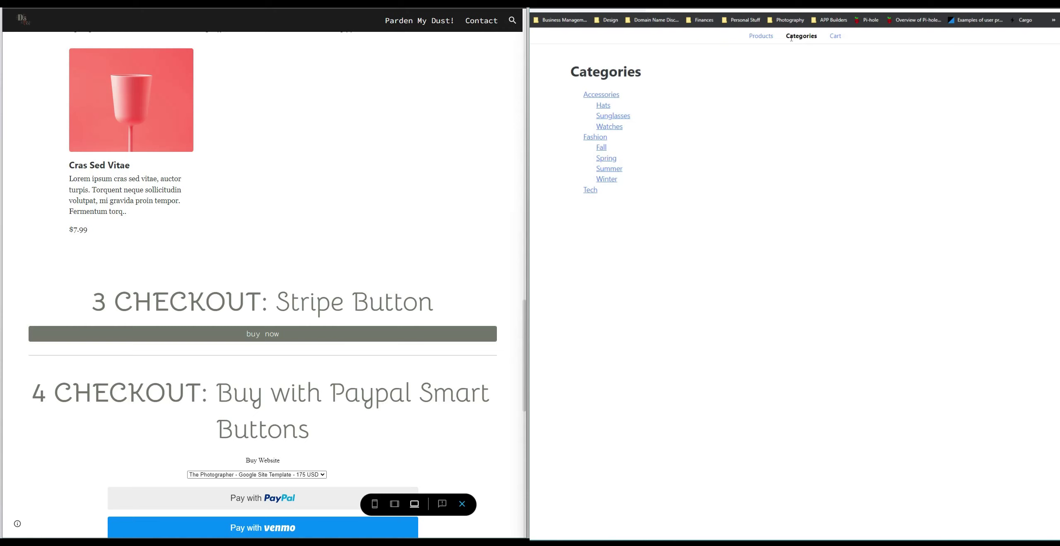
left_click(603, 104)
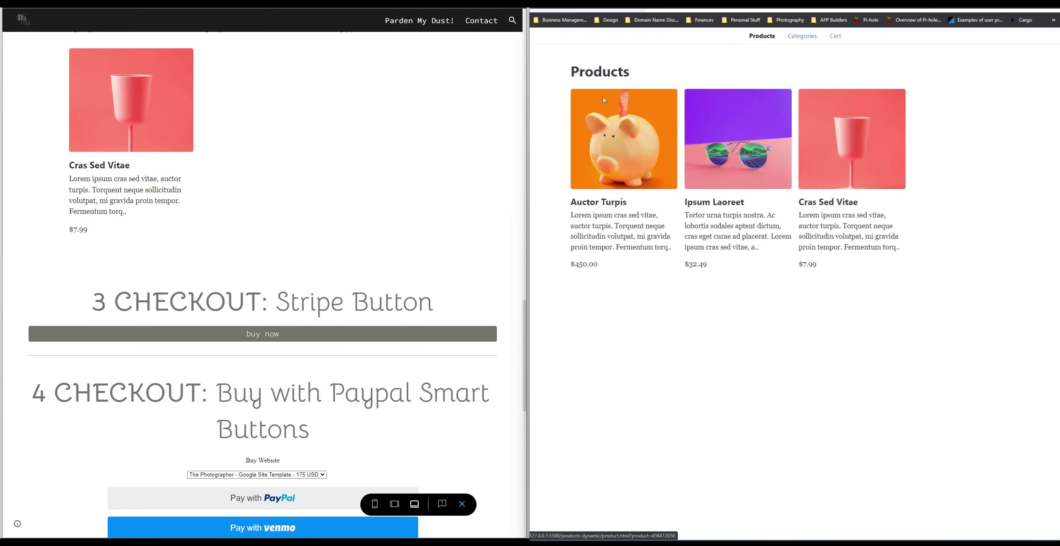
left_click(805, 36)
left_click(610, 118)
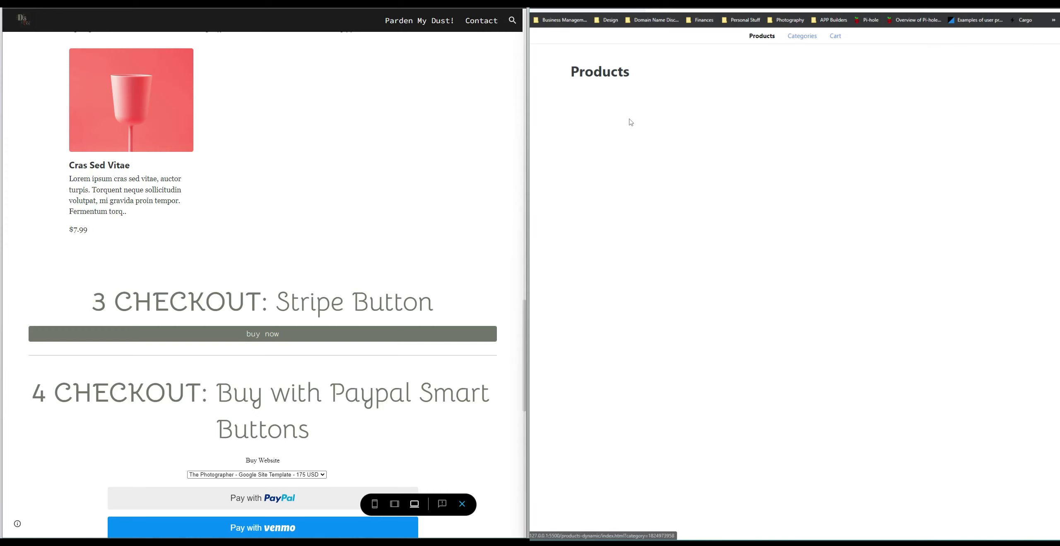
left_click(801, 36)
left_click(591, 191)
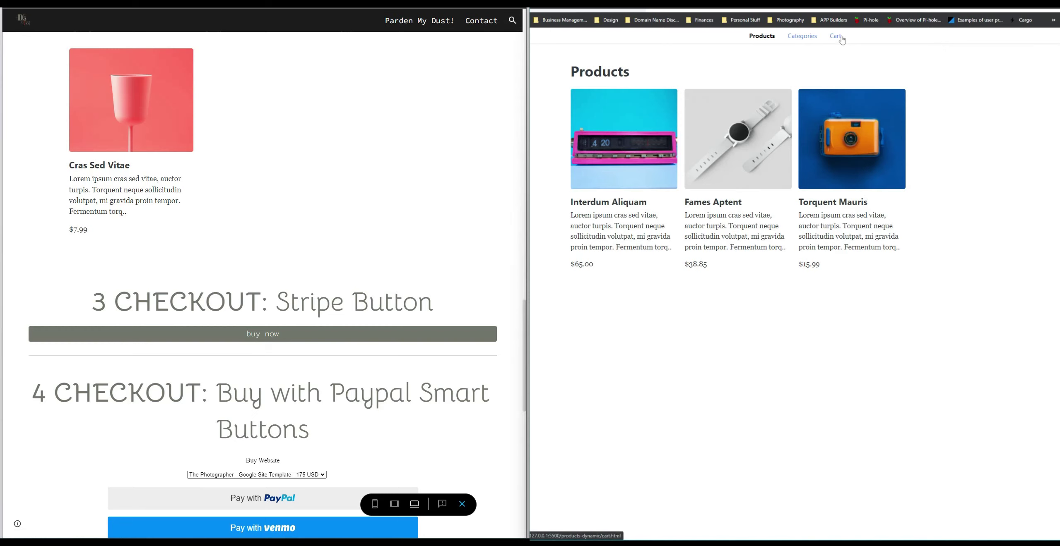
left_click(835, 36)
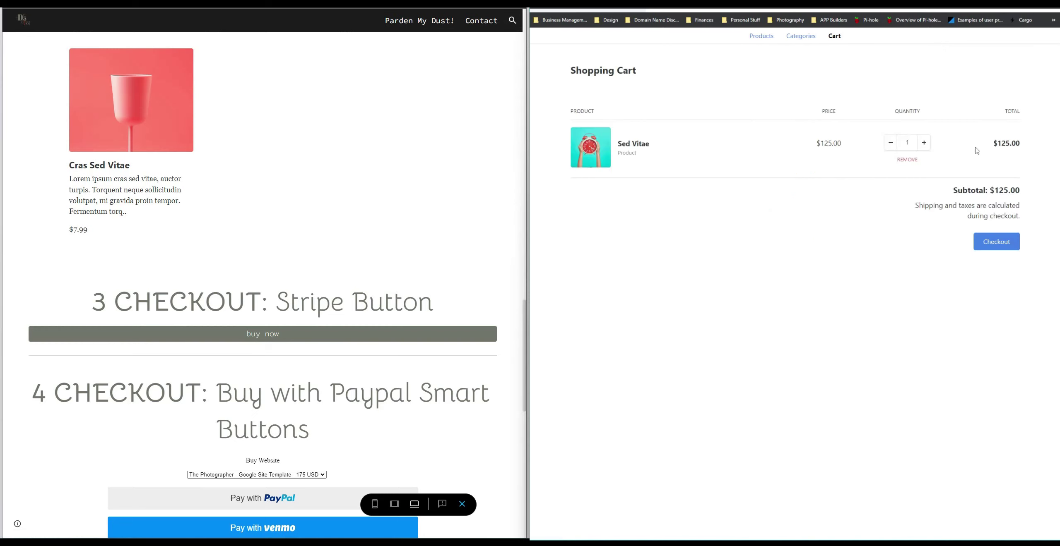
Revisit the Accessories products, then return to the Tech category listing
left_click(789, 37)
left_click(762, 36)
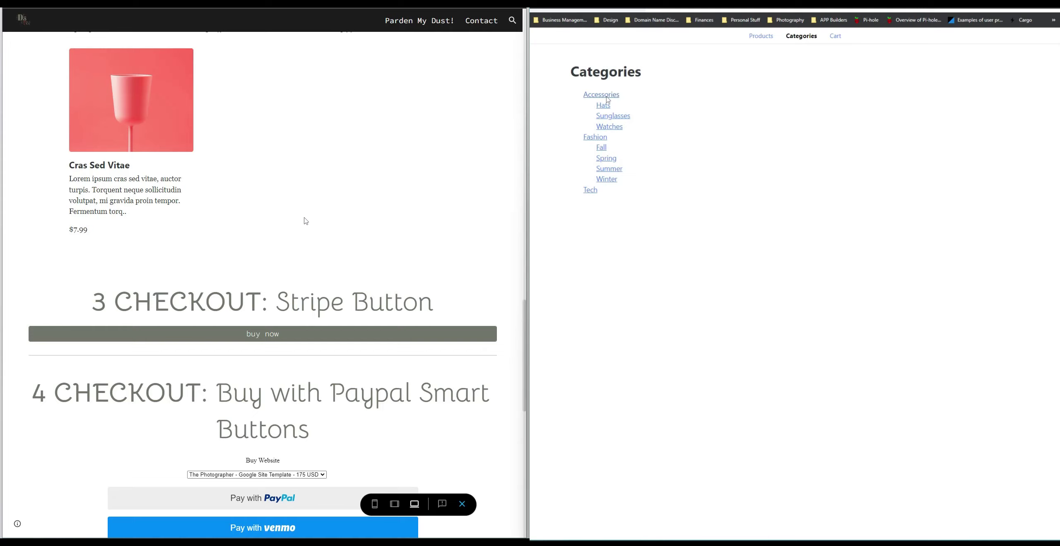
scroll(308, 253, "up", 15)
scroll(287, 309, "up", 8)
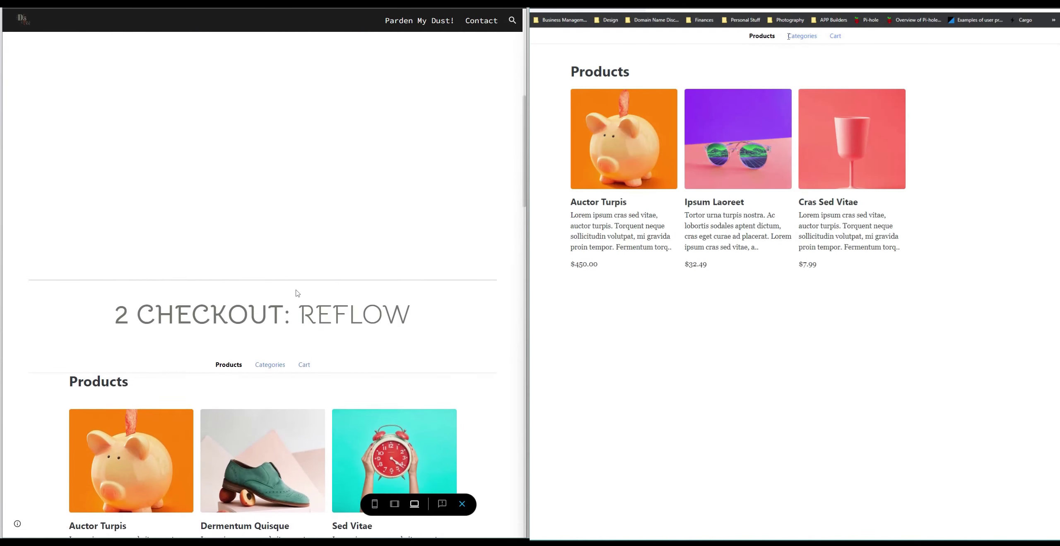
left_click(802, 36)
scroll(280, 106, "down", 6)
left_click(591, 191)
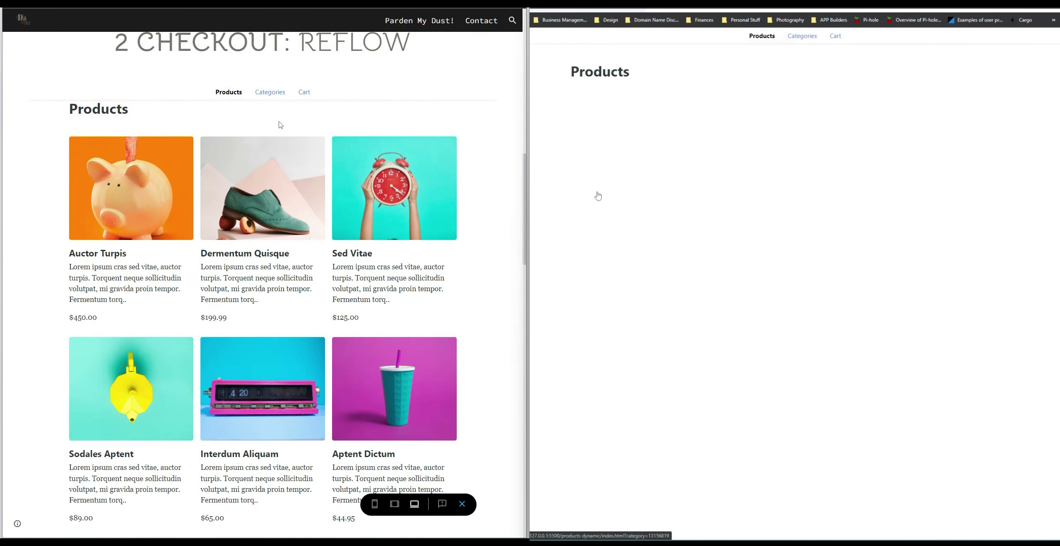
Open Interdum Aliquam, raise the quantity, choose Green, add it to the cart and view the cart
left_click(637, 166)
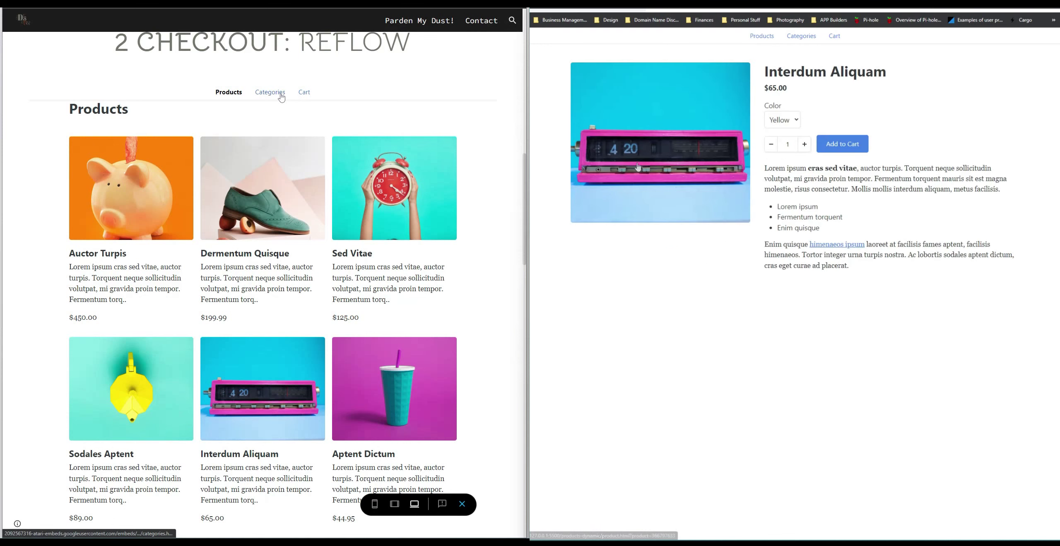
left_click(805, 145)
left_click(805, 145)
left_click(805, 145)
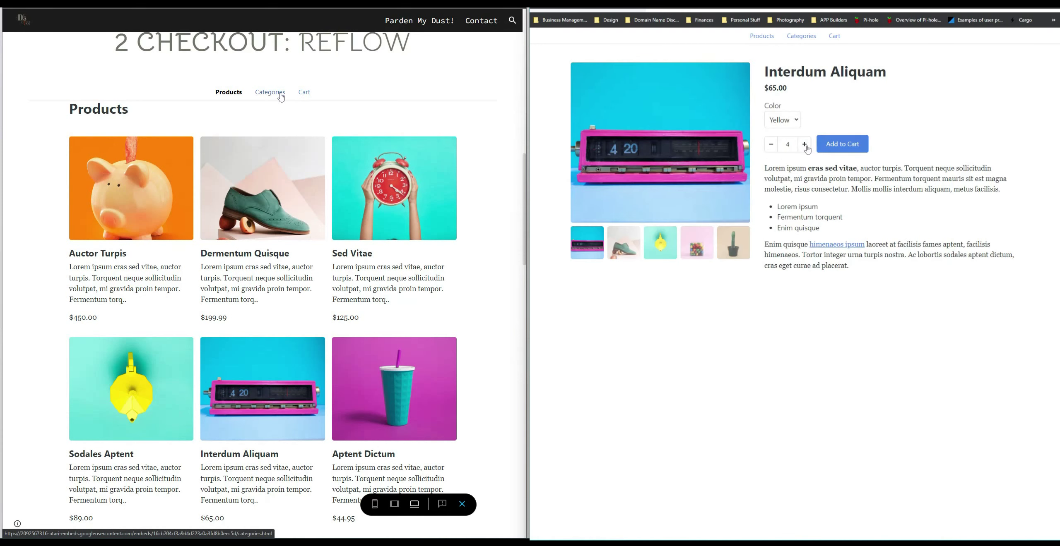
left_click(805, 145)
left_click(806, 145)
left_click(805, 145)
left_click(793, 121)
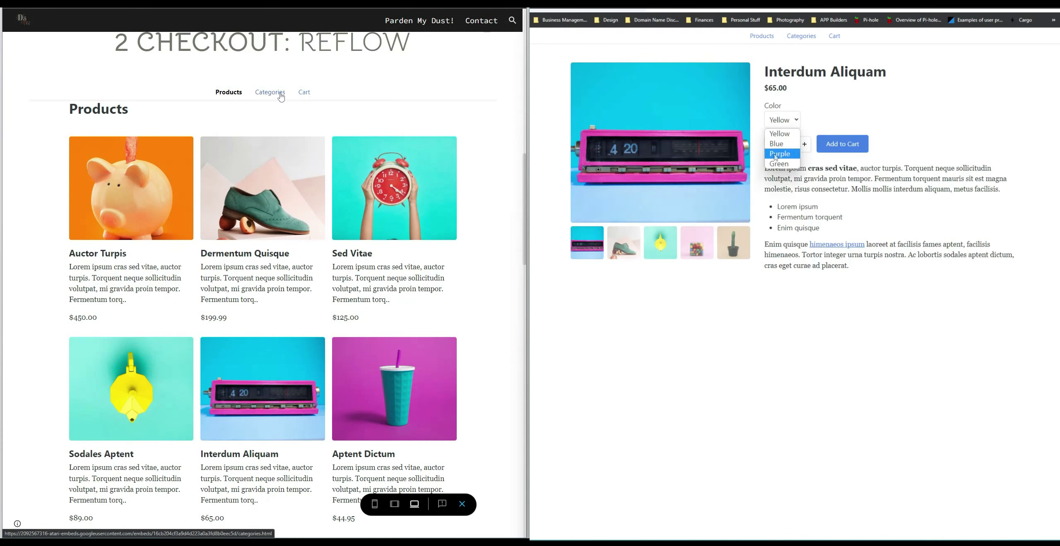
left_click(780, 157)
left_click(830, 150)
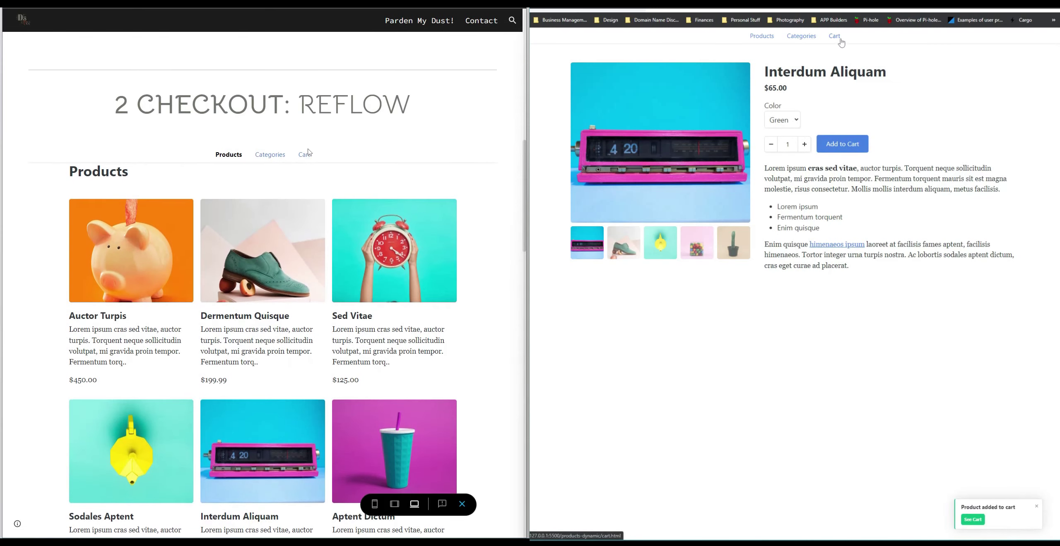
left_click(834, 36)
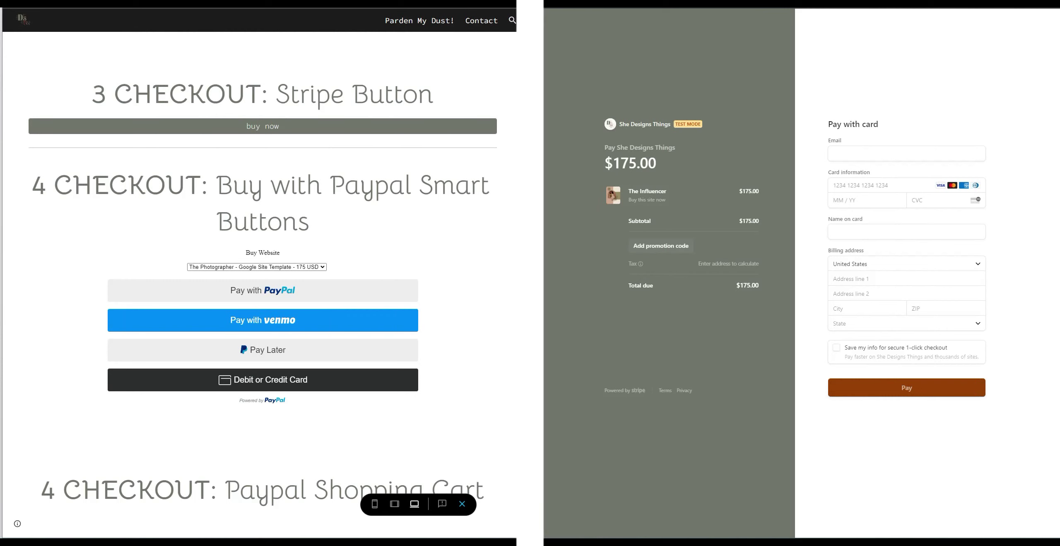
Show the PayPal purchase template choices and highlight the checkout setup heading and multi-item sentence
scroll(263, 273, "down", 3)
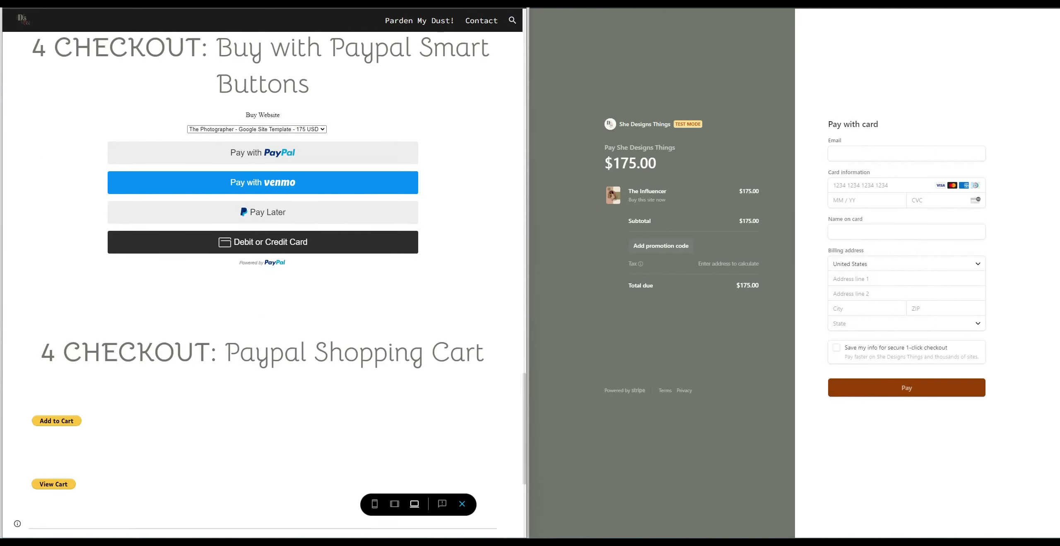
left_click(262, 130)
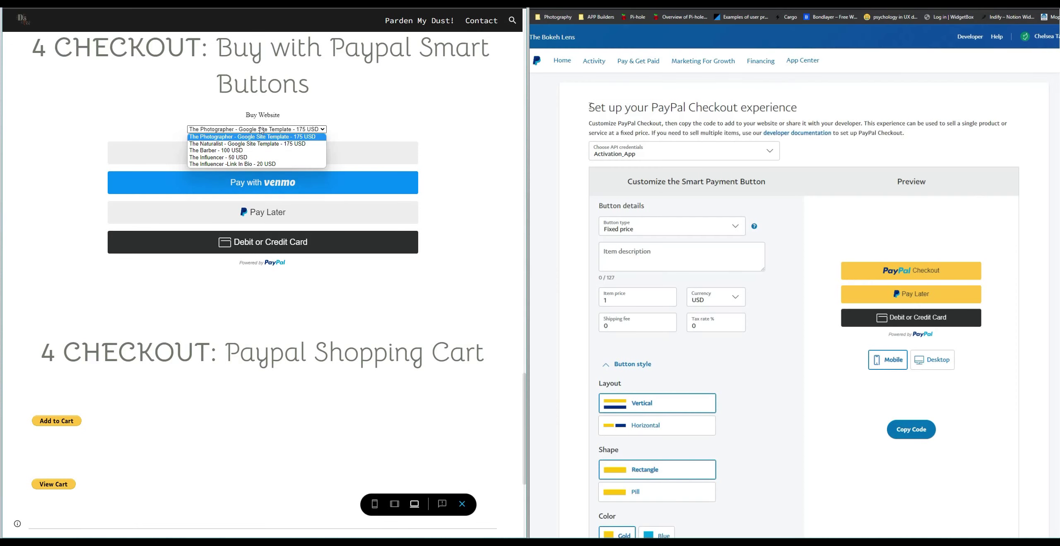
left_click_drag(588, 108, 797, 108)
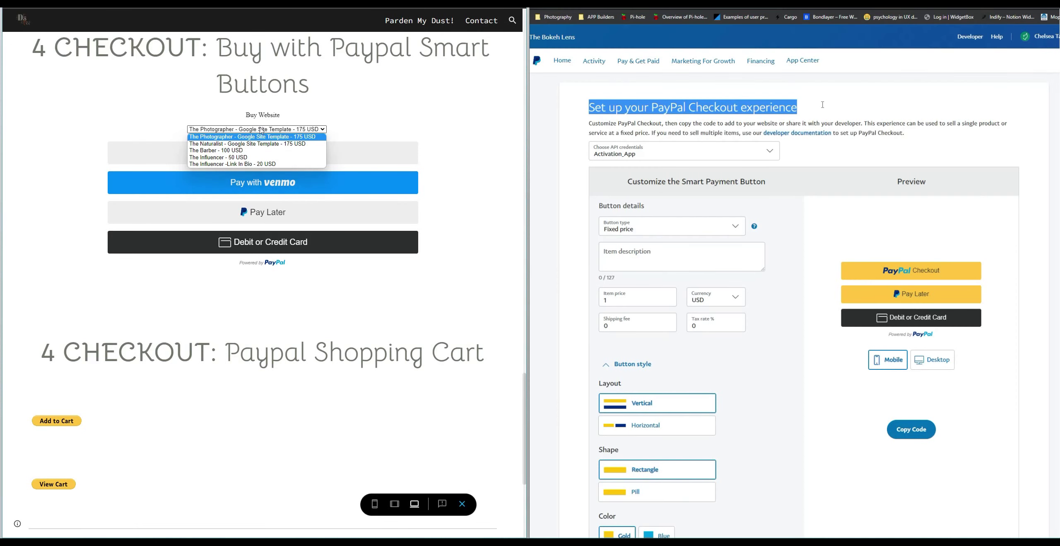
left_click_drag(650, 133, 909, 133)
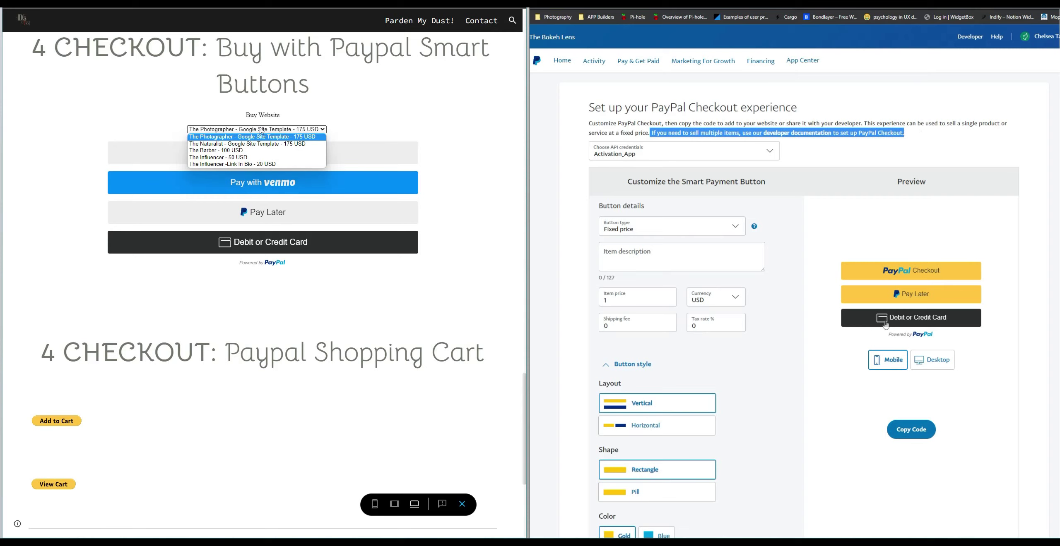
Switch the payment button type to a variable price and open PayPal's developer documentation
left_click(706, 230)
left_click(614, 256)
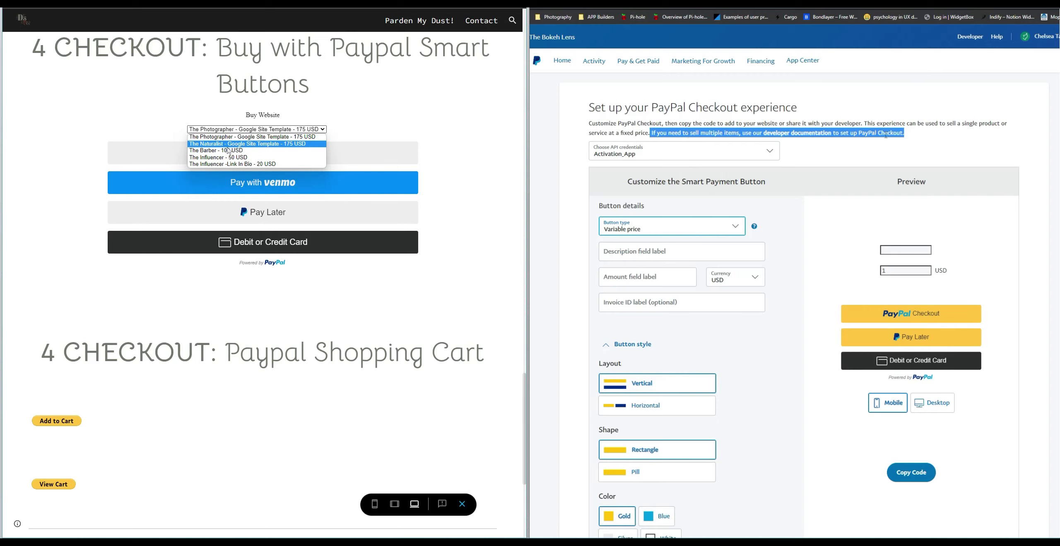
left_click(794, 133)
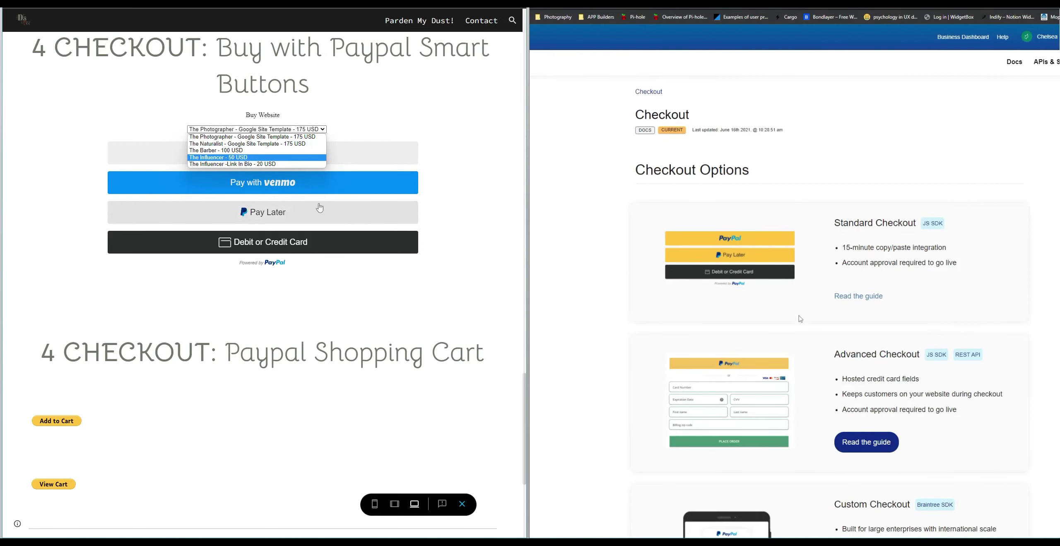
scroll(784, 360, "down", 8)
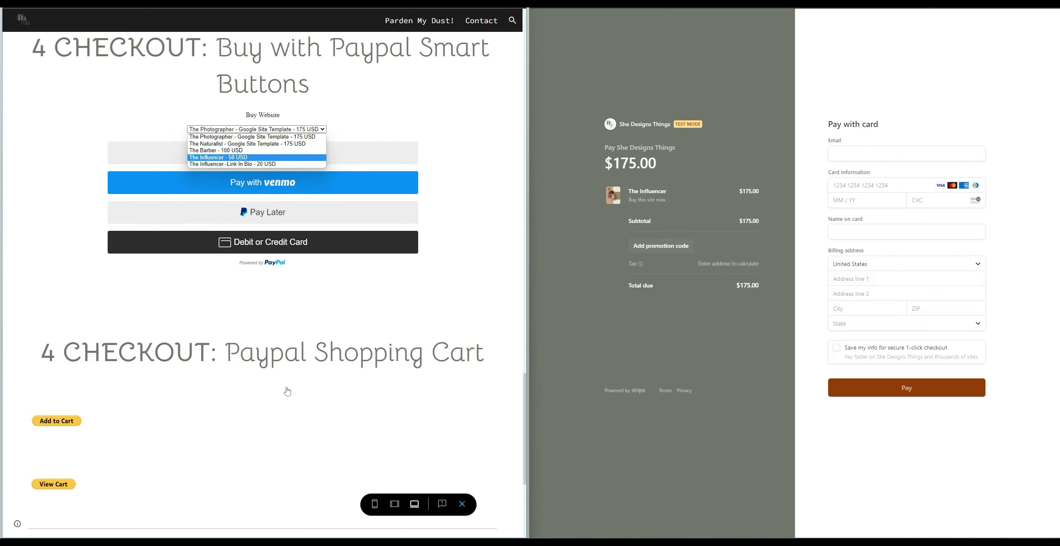
Scroll down to the Shopping Cart section and add The Naturalist to the PayPal cart
scroll(287, 373, "down", 2)
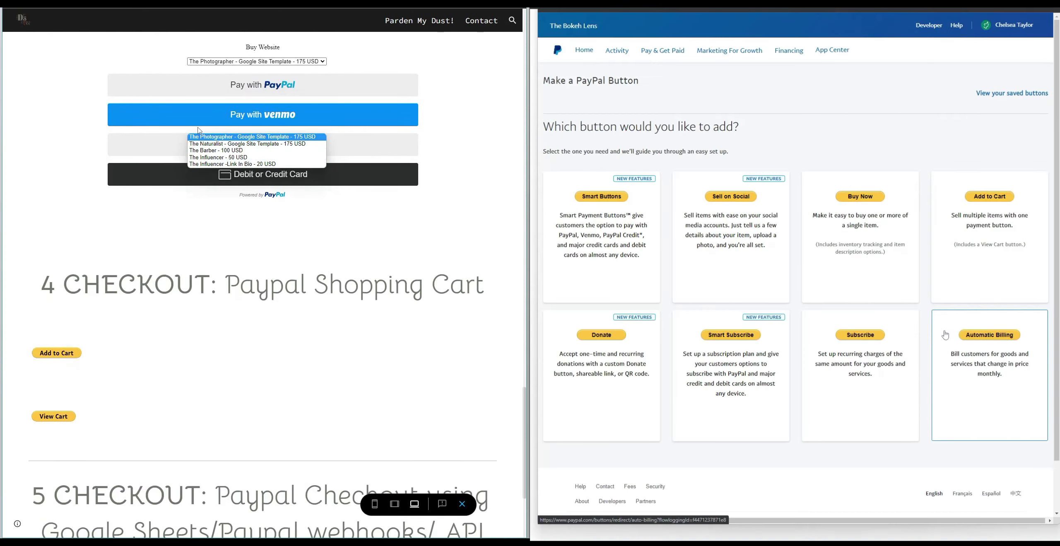
scroll(193, 312, "down", 4)
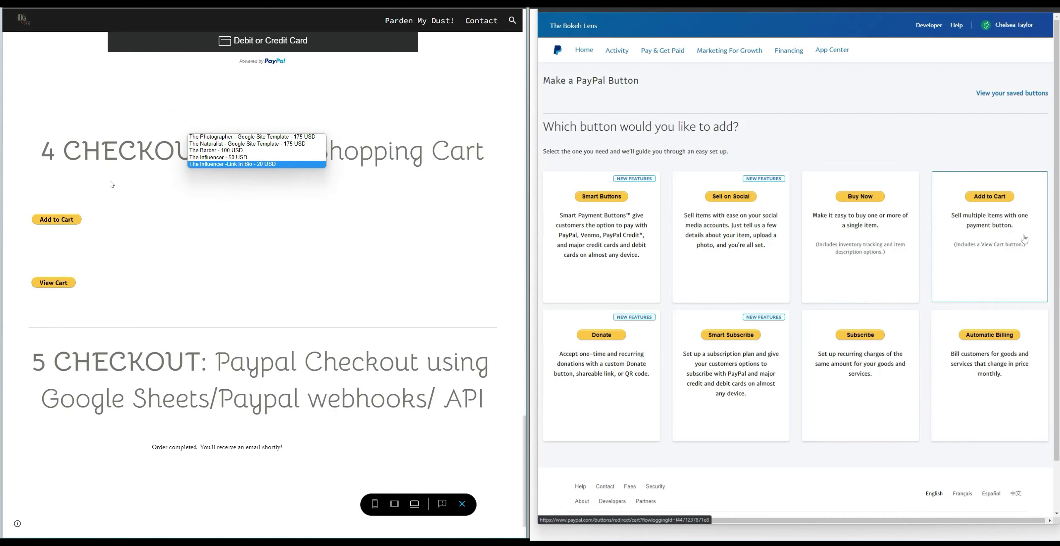
scroll(88, 199, "down", 2)
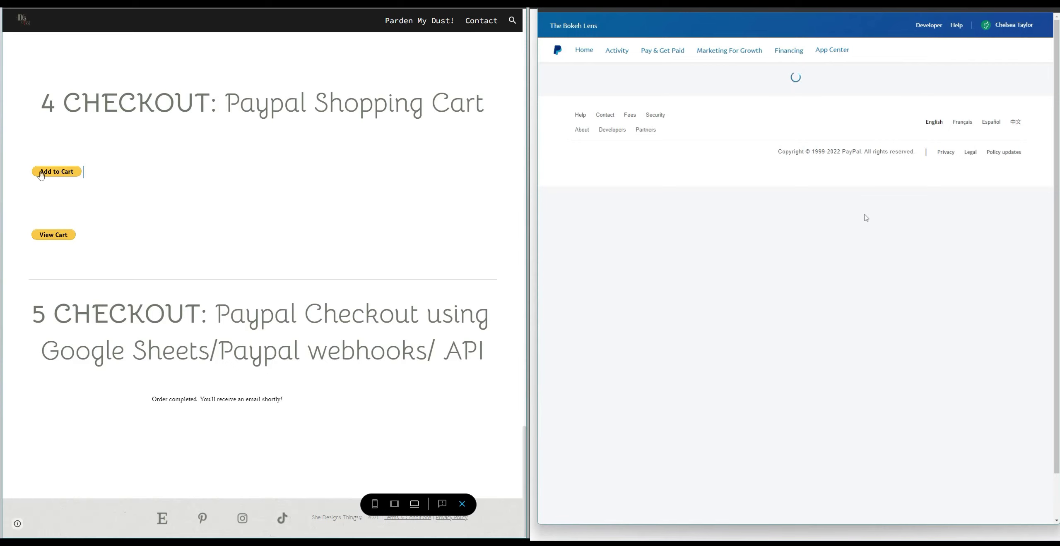
left_click(41, 174)
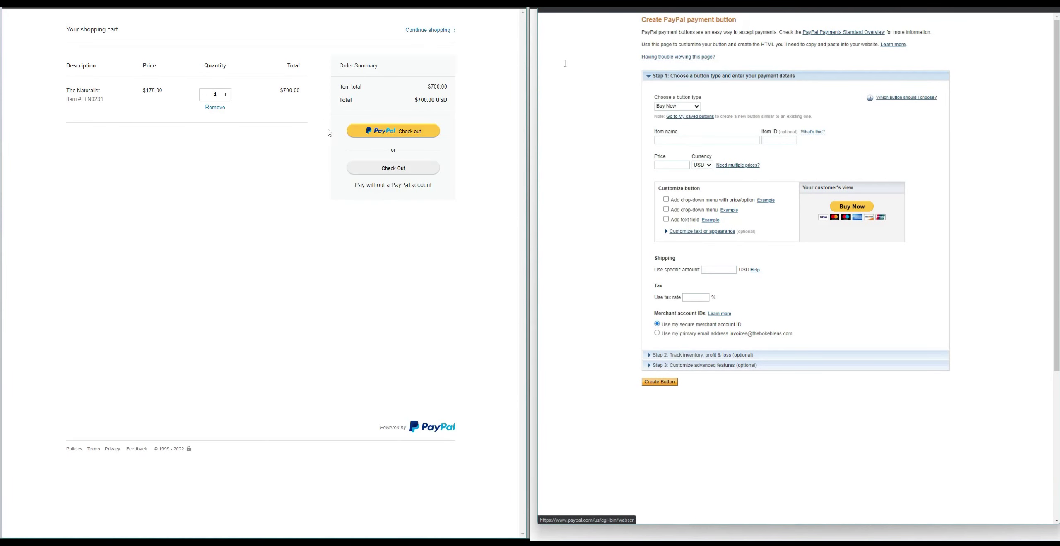
Keep Buy Now as the payment button type
left_click(696, 107)
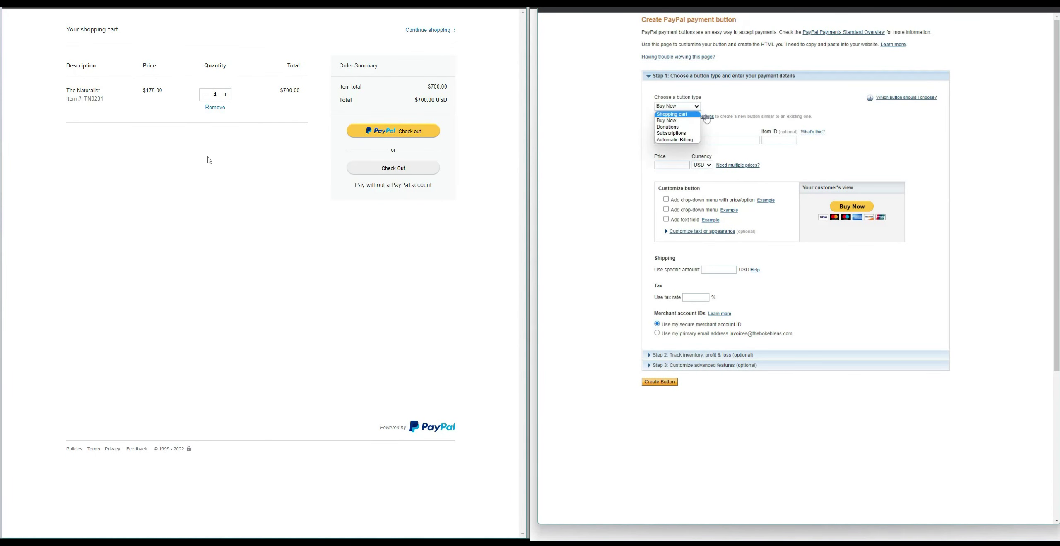
left_click(677, 121)
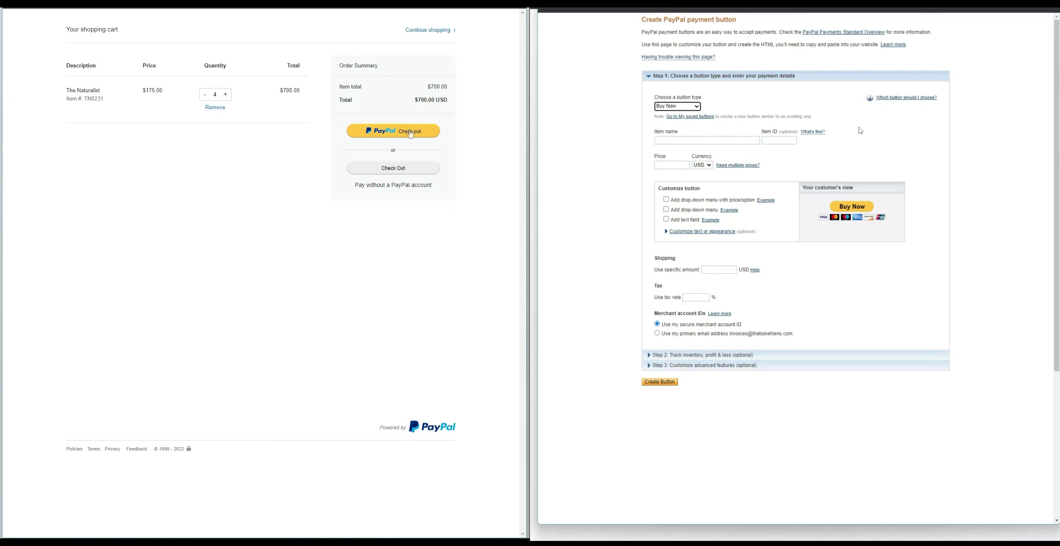
left_click(697, 107)
left_click(429, 33)
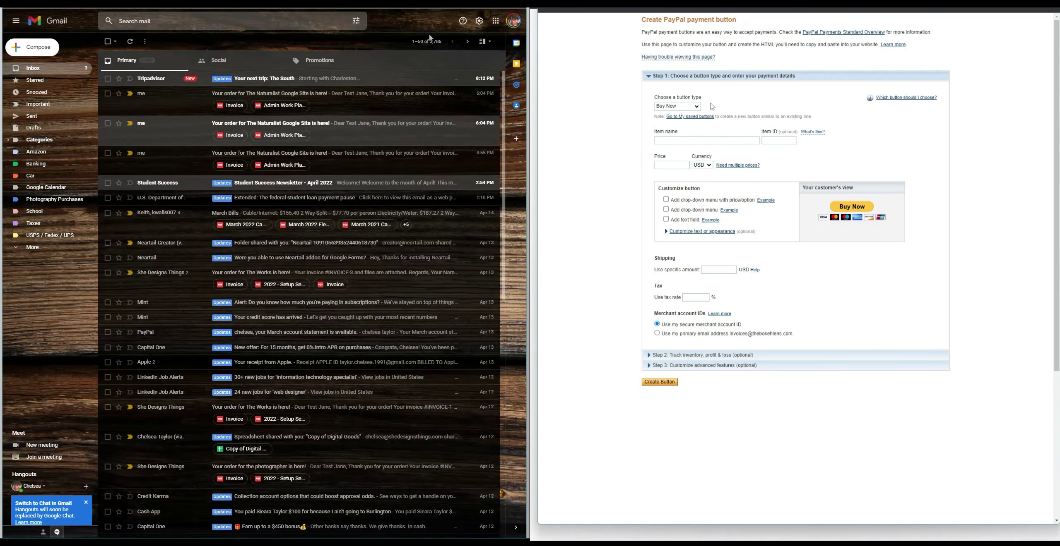
Enter item name 'The photographer', item ID PH1222 and price 150, then expand inventory tracking options
left_click(720, 141)
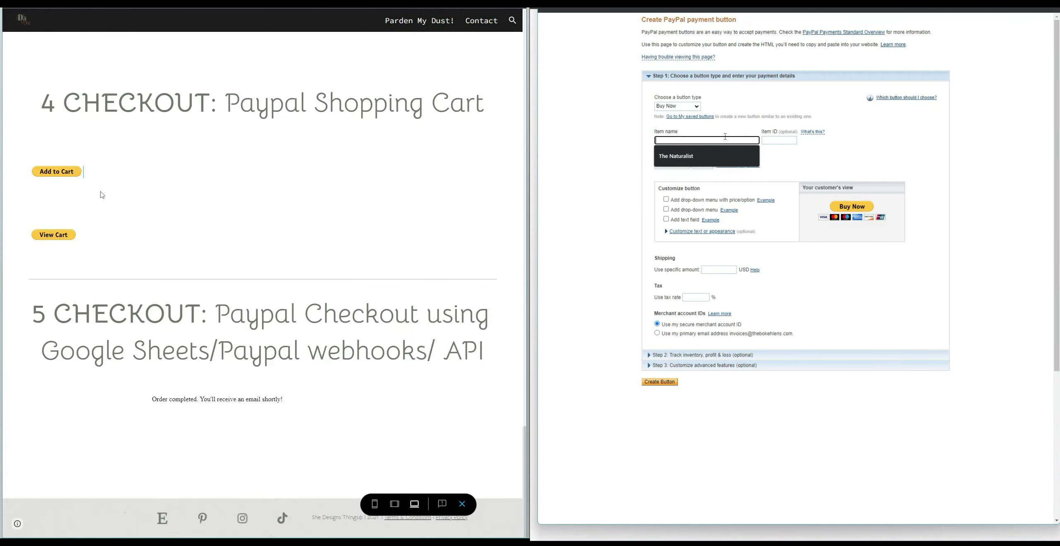
type("The photo")
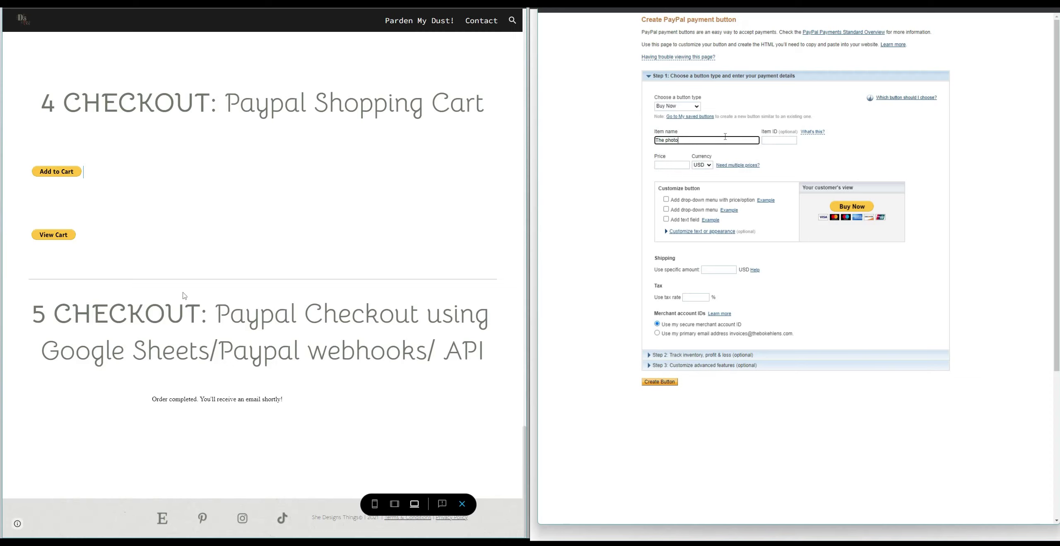
type("grapher")
left_click(790, 140)
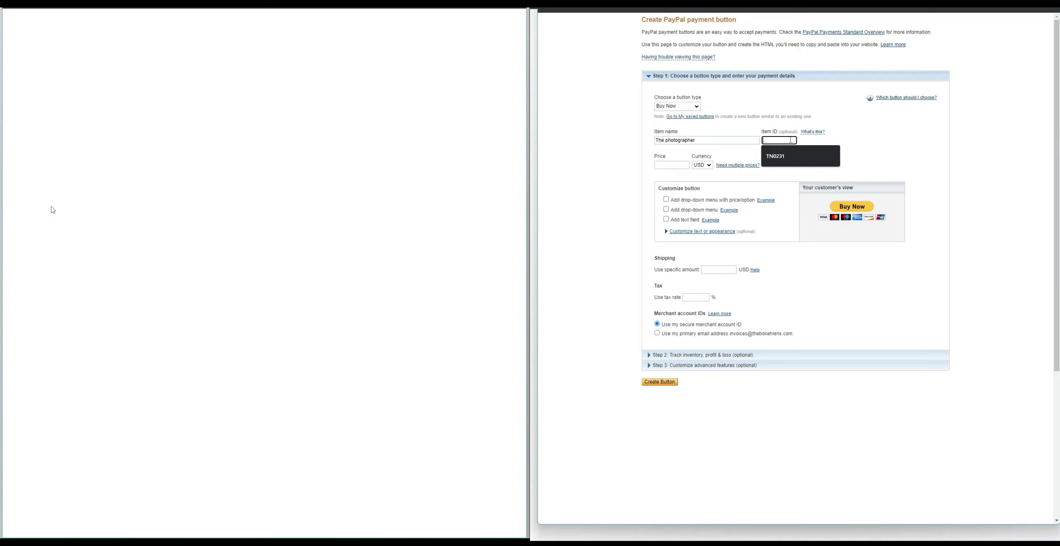
type("ph")
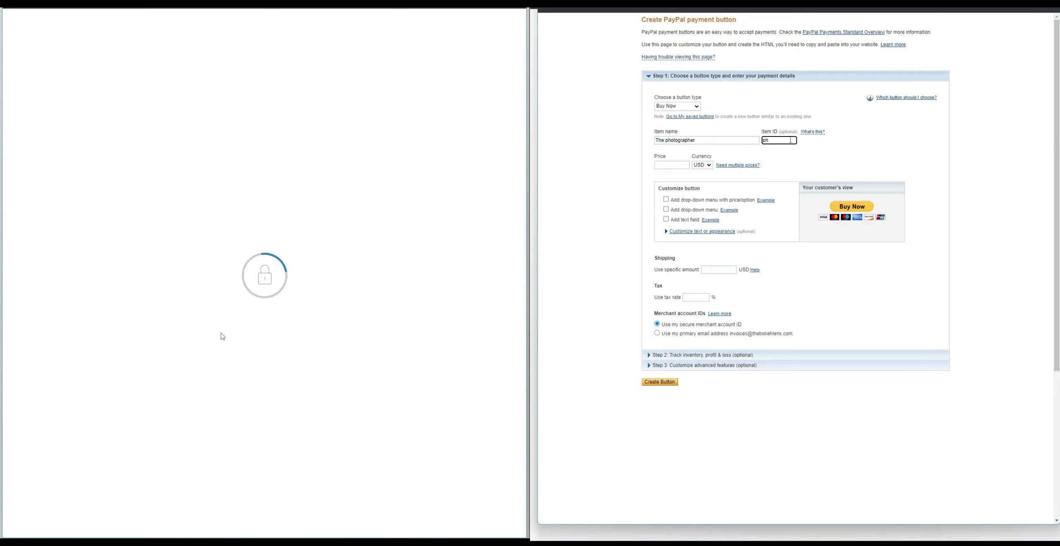
key("BackSpace")
key("BackSpace")
type("PH1")
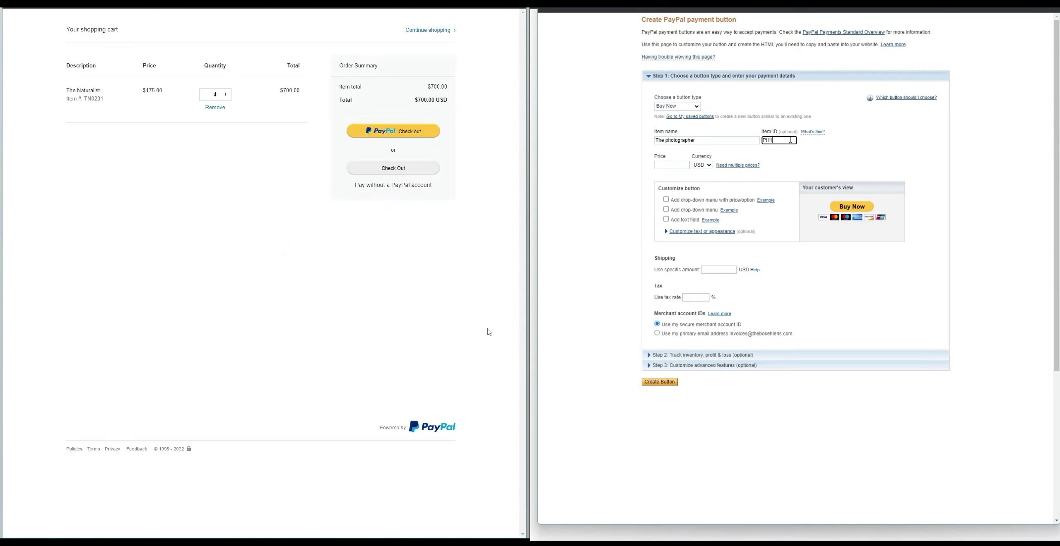
type("222")
left_click(675, 165)
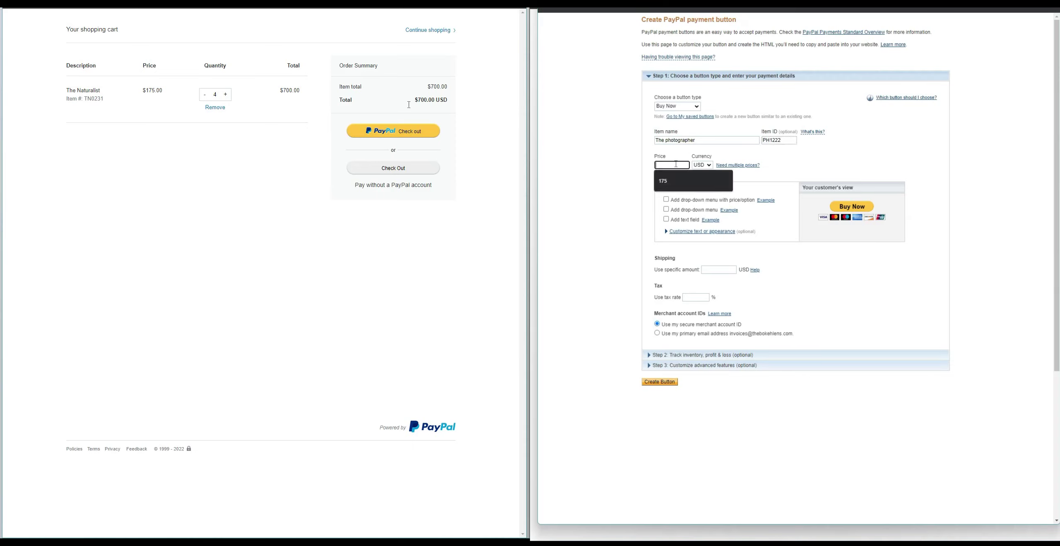
type("150")
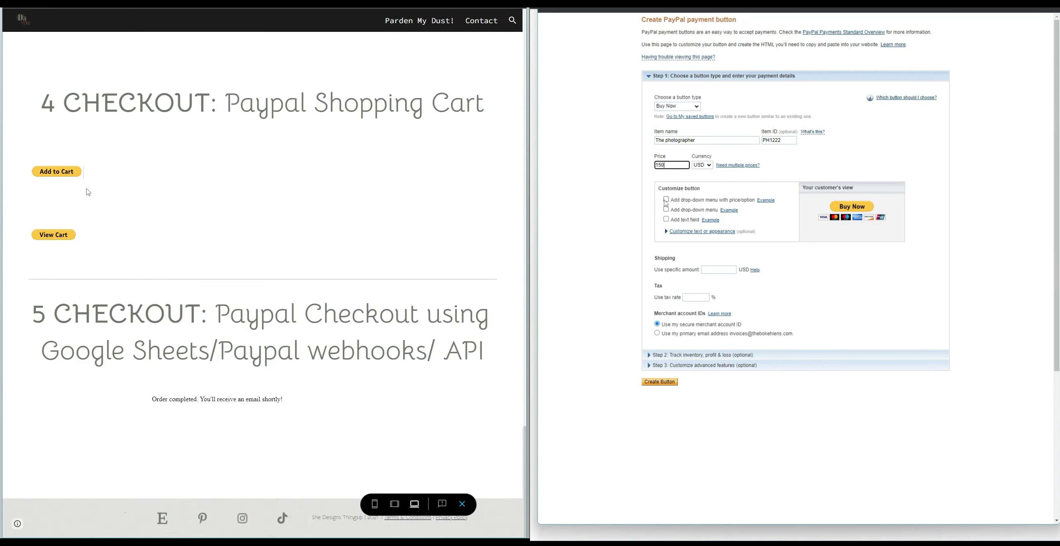
left_click(762, 355)
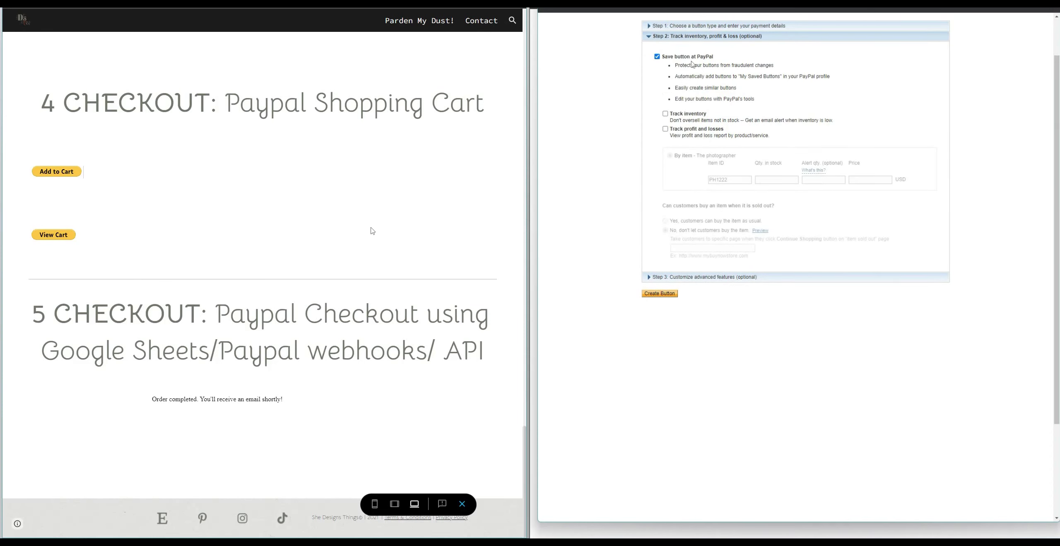
Expand the advanced checkout customization options on the PayPal button page
left_click(670, 277)
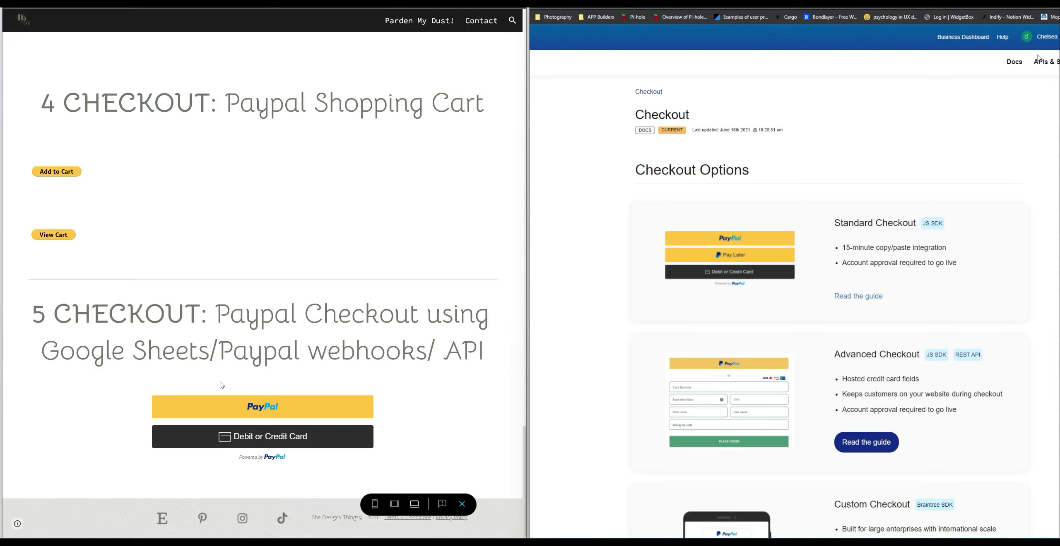
mouse_move(1053, 71)
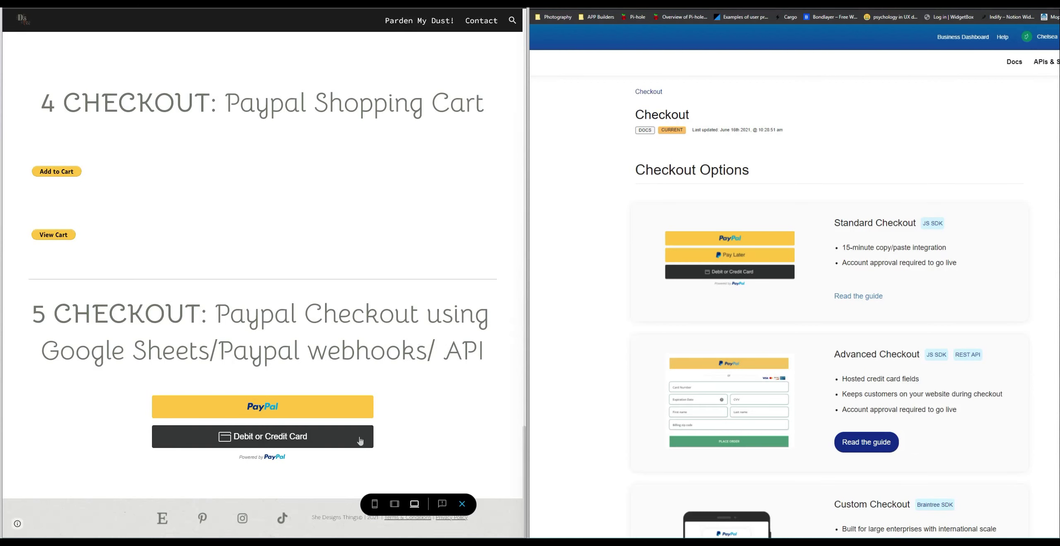
key("ctrl+Tab")
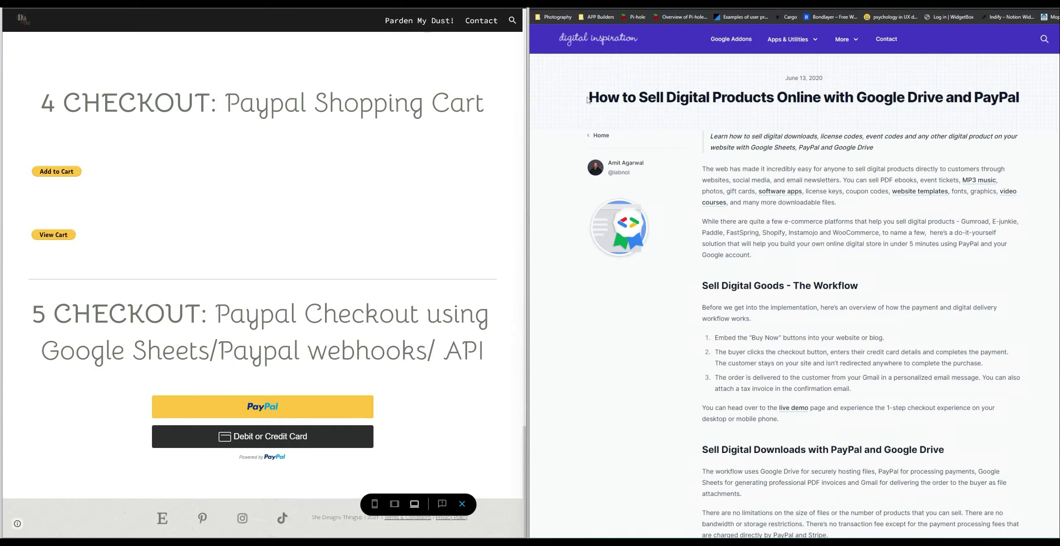
left_click_drag(587, 99, 1026, 92)
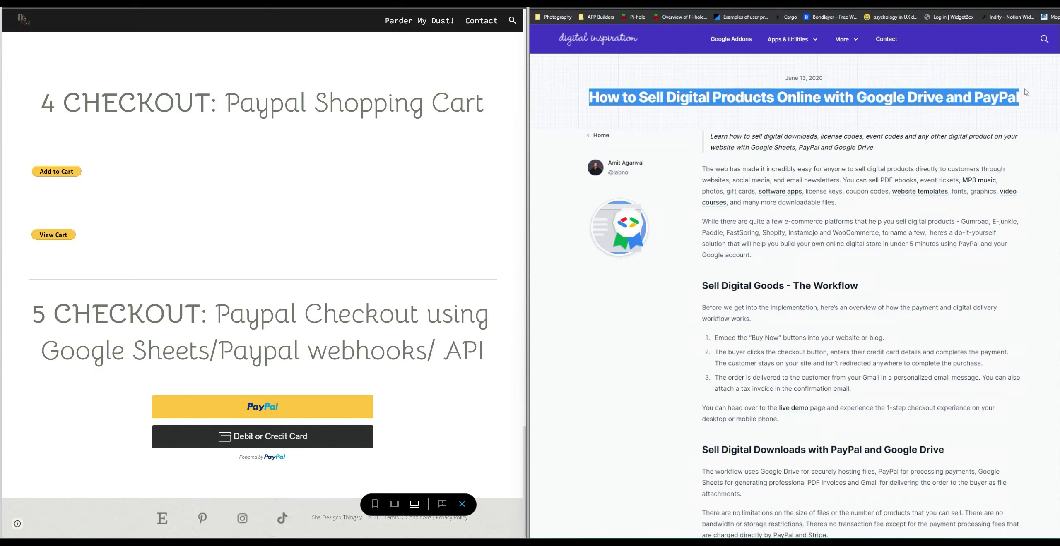
scroll(881, 310, "down", 8)
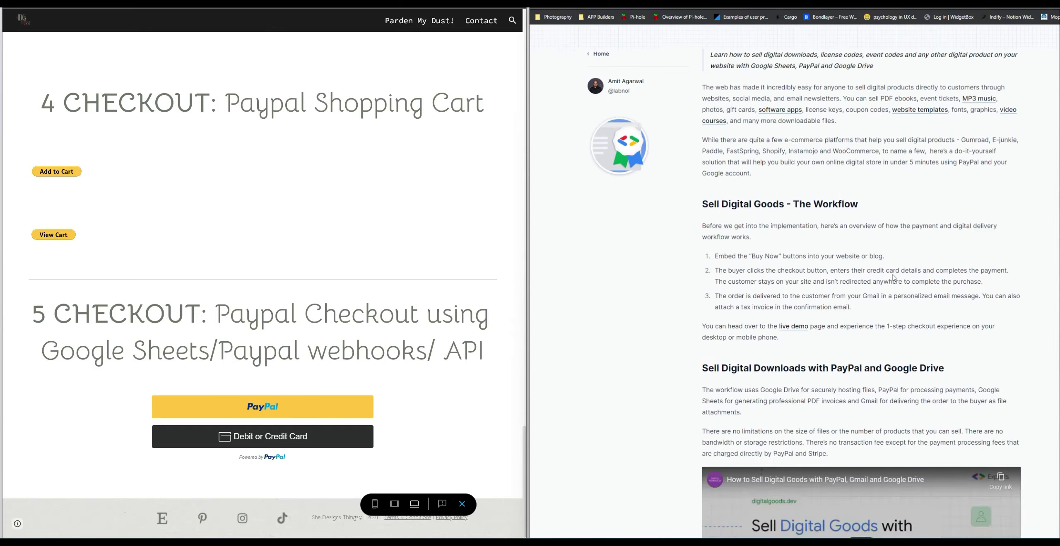
scroll(881, 309, "down", 5)
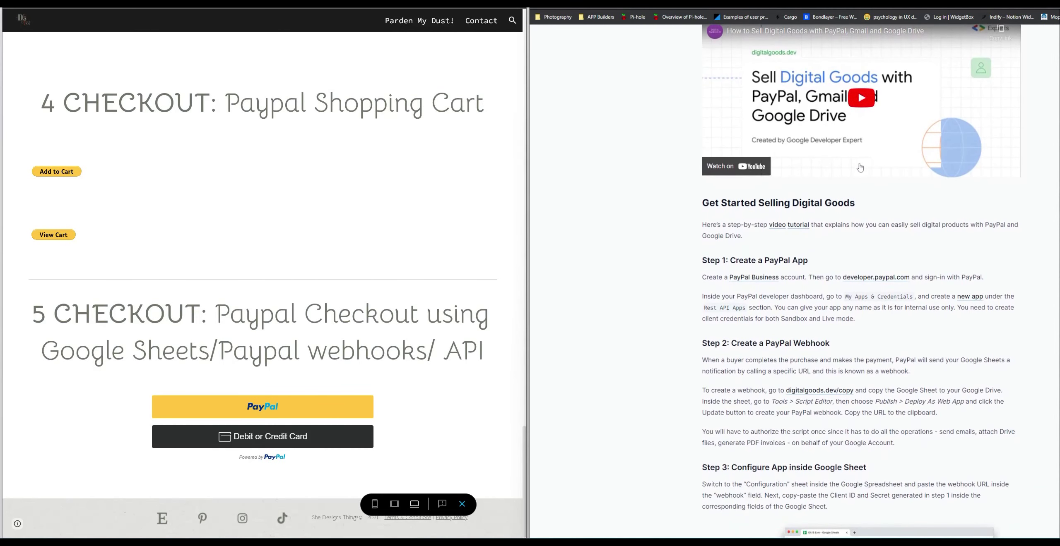
scroll(847, 181, "down", 6)
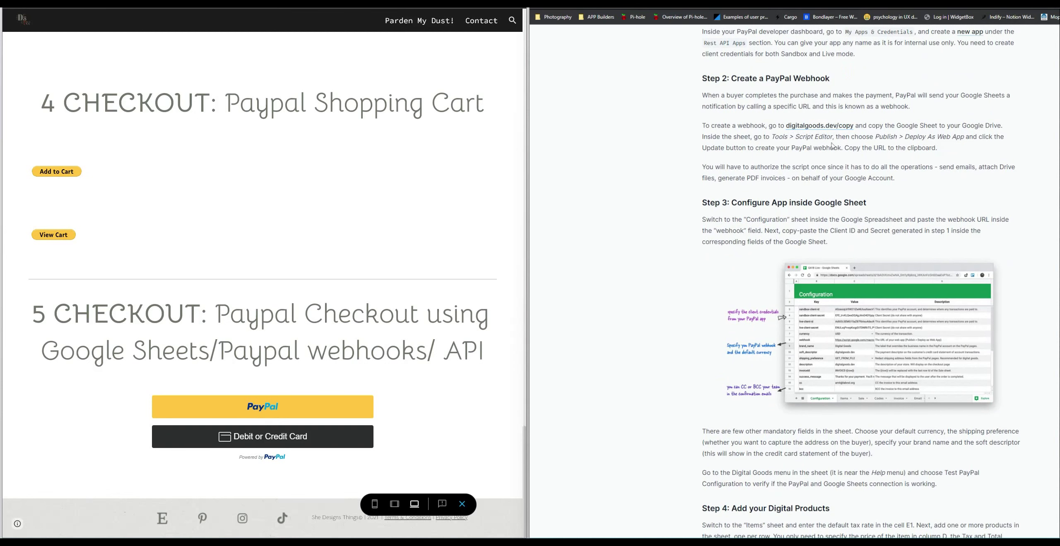
scroll(749, 369, "down", 11)
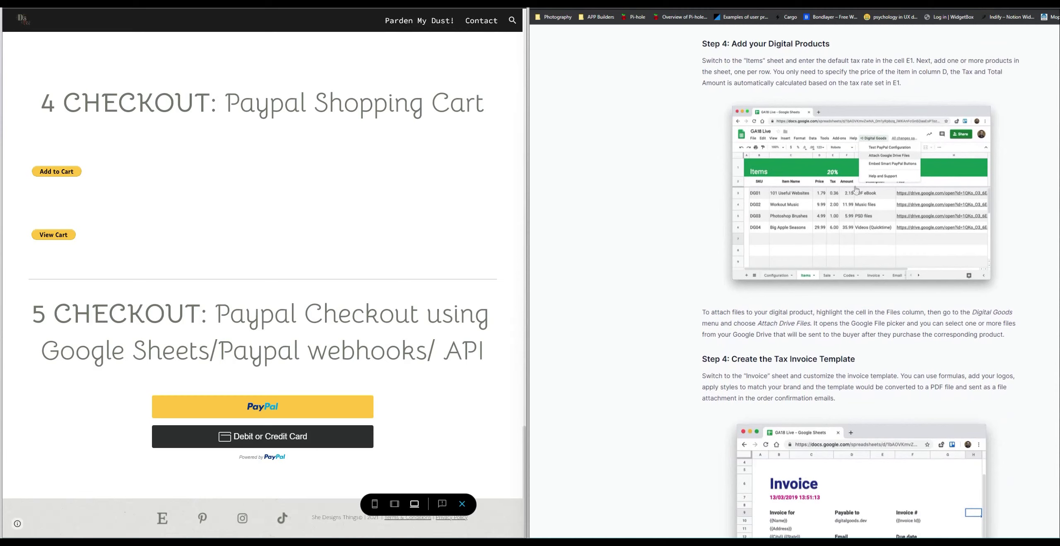
scroll(704, 104, "down", 6)
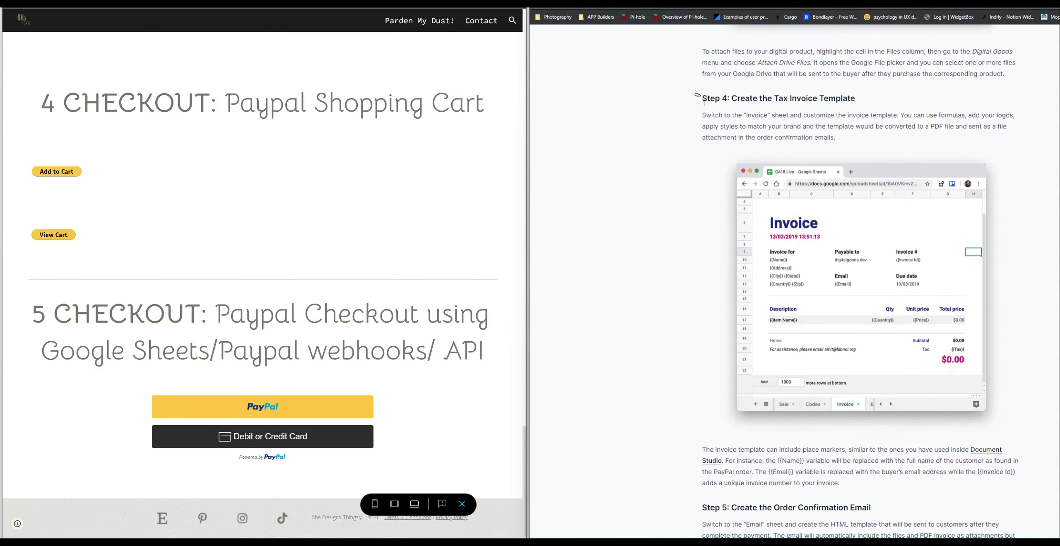
scroll(711, 346, "down", 12)
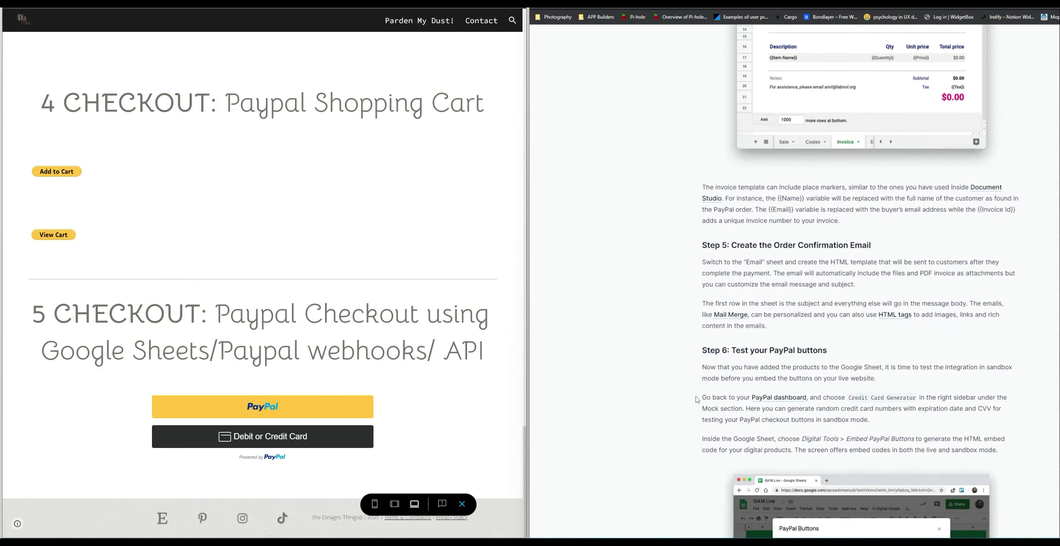
scroll(705, 445, "down", 10)
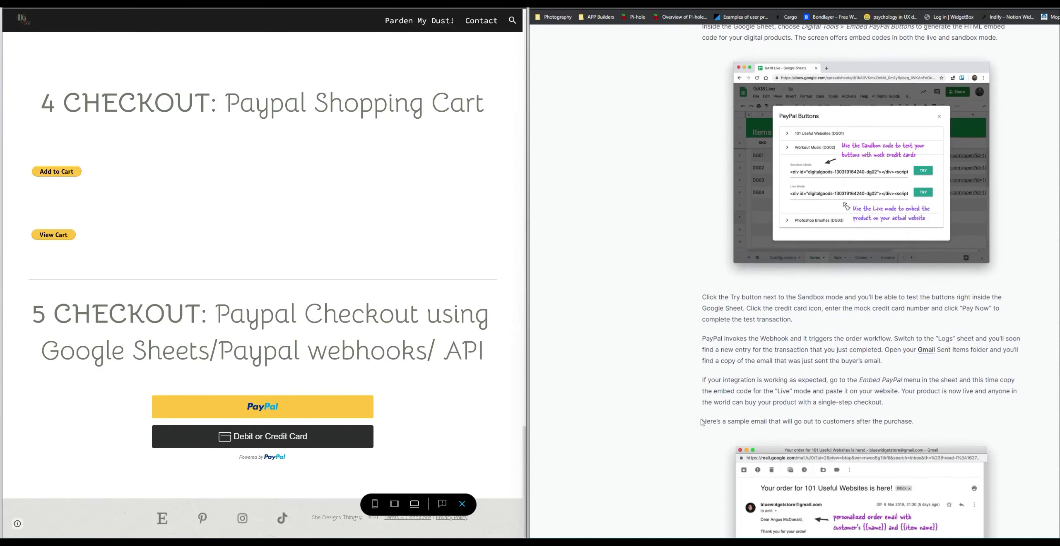
scroll(695, 414, "down", 7)
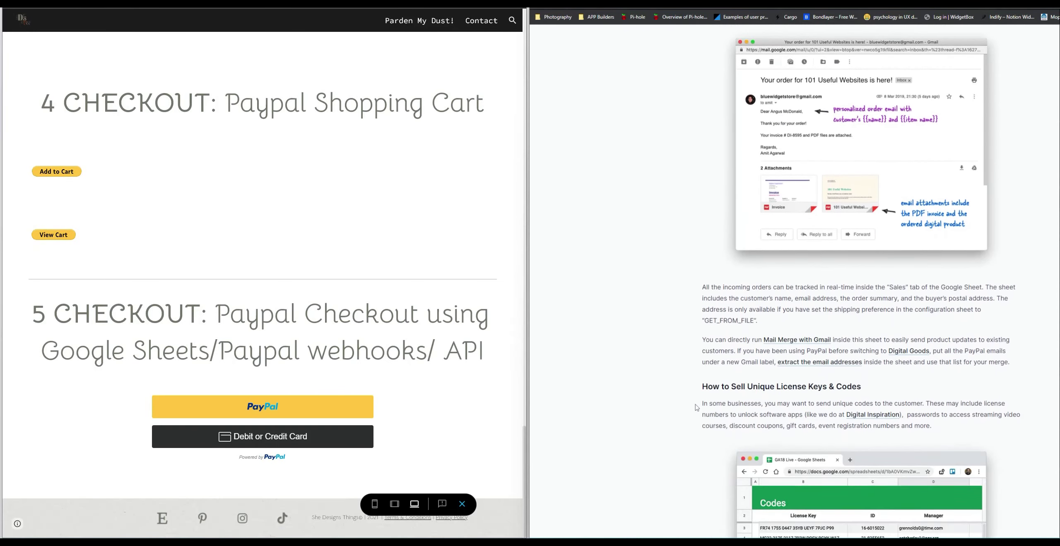
scroll(693, 418, "down", 9)
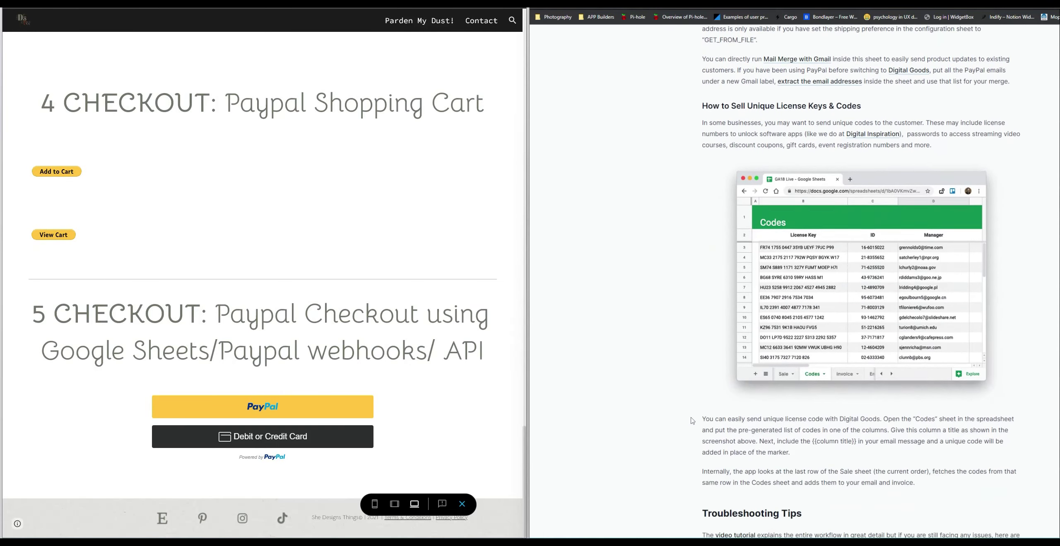
scroll(693, 443, "down", 6)
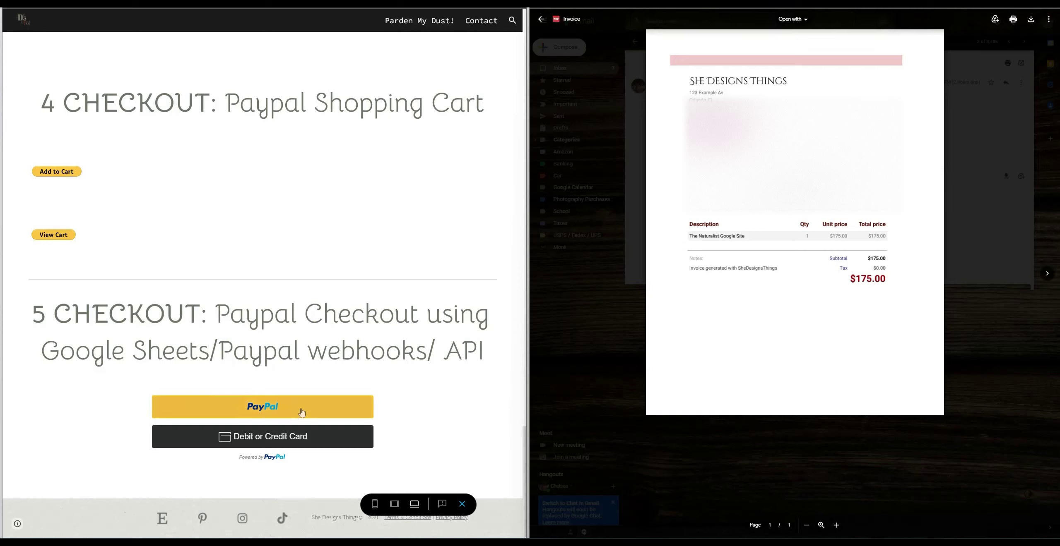
Pay for the $175.00 test order with the yellow PayPal button in section 5
left_click(263, 397)
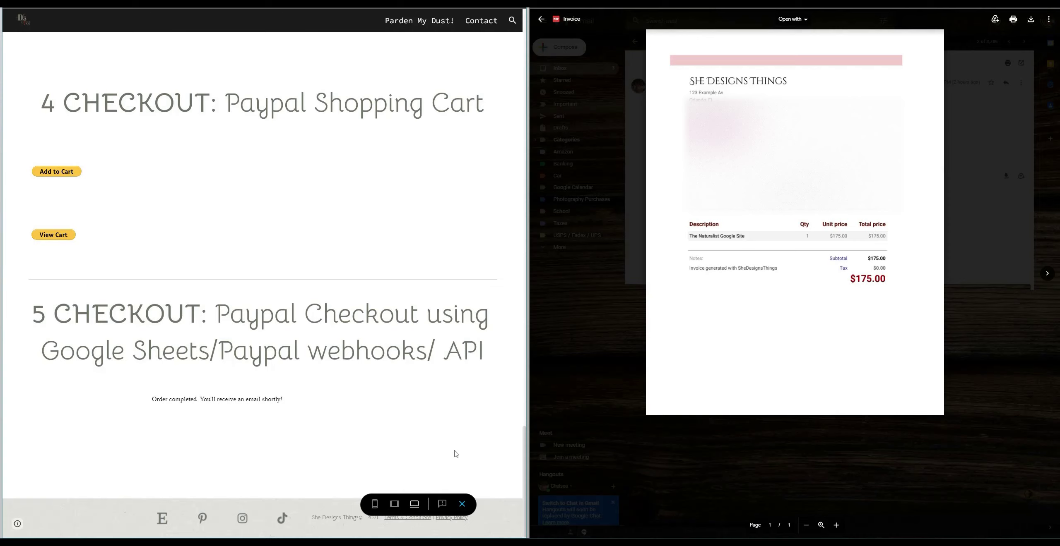
Close the invoice preview, refresh Gmail, open the newest order email, then switch to the PDFs guide
left_click(622, 196)
key("u")
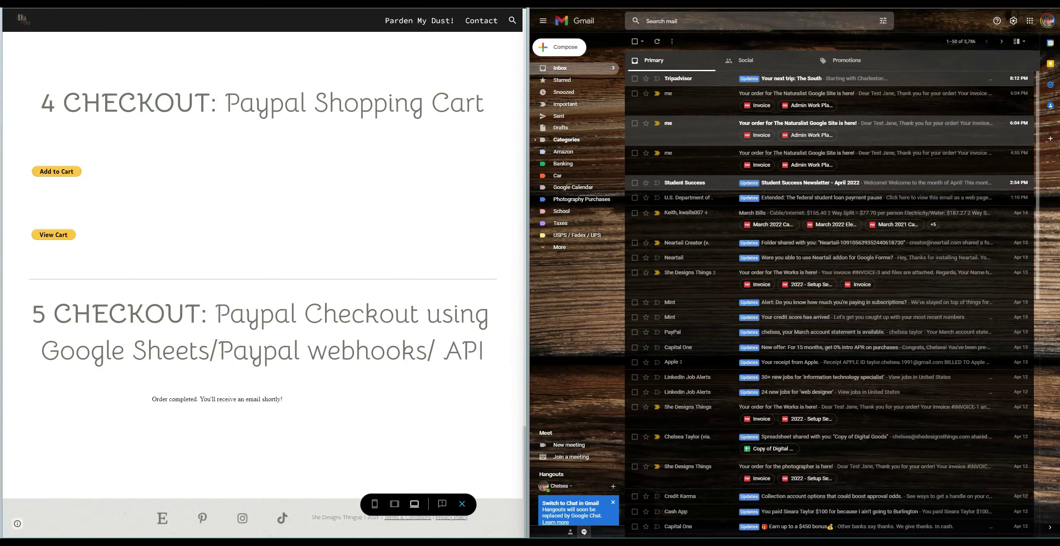
key("F5")
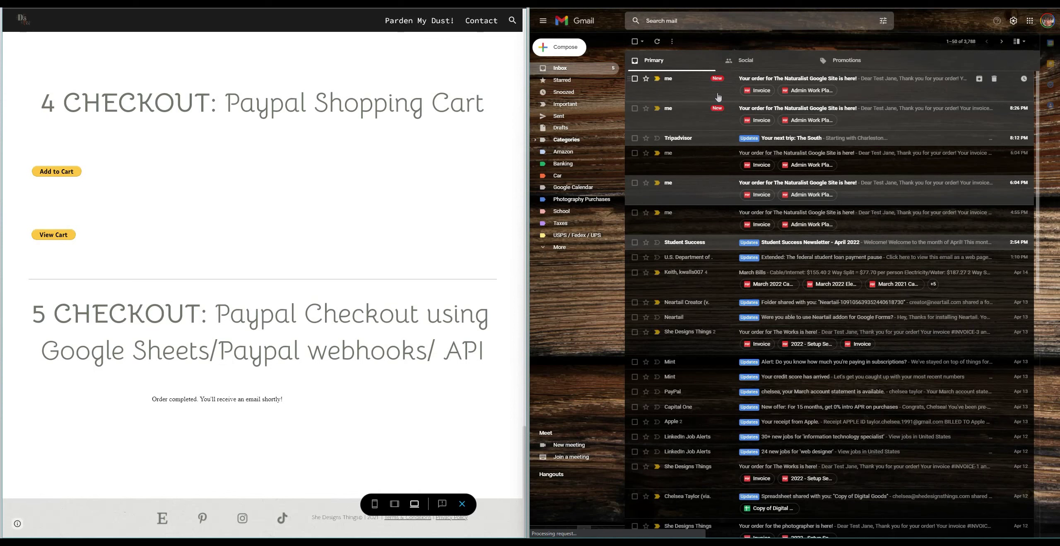
left_click(718, 97)
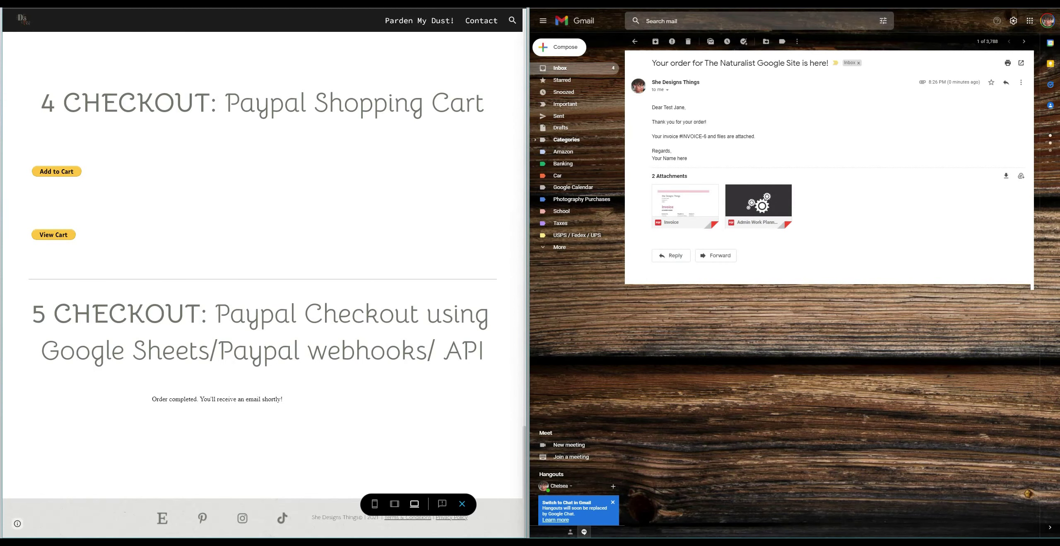
key("alt+Tab")
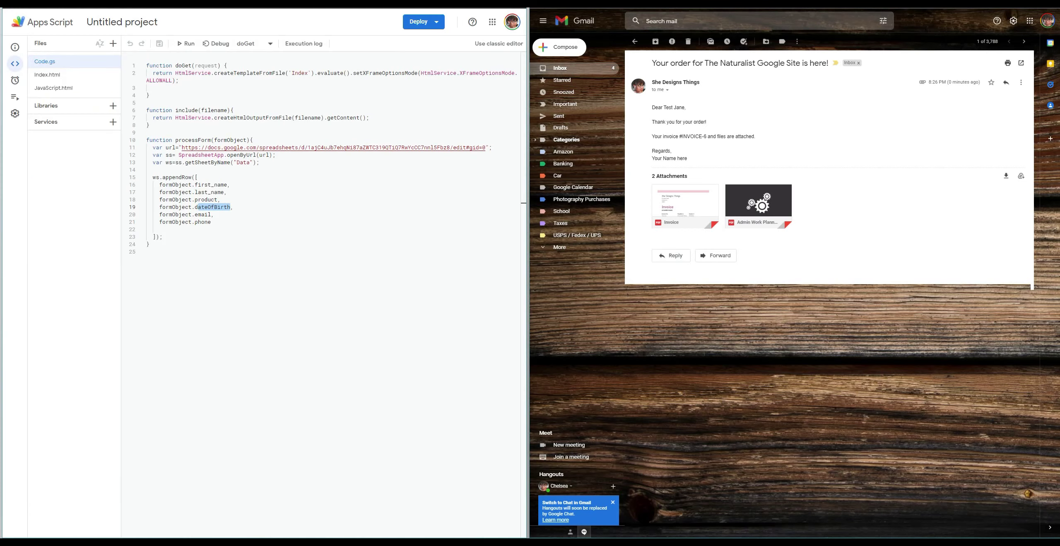
key("alt+Tab")
key("alt+Tab")
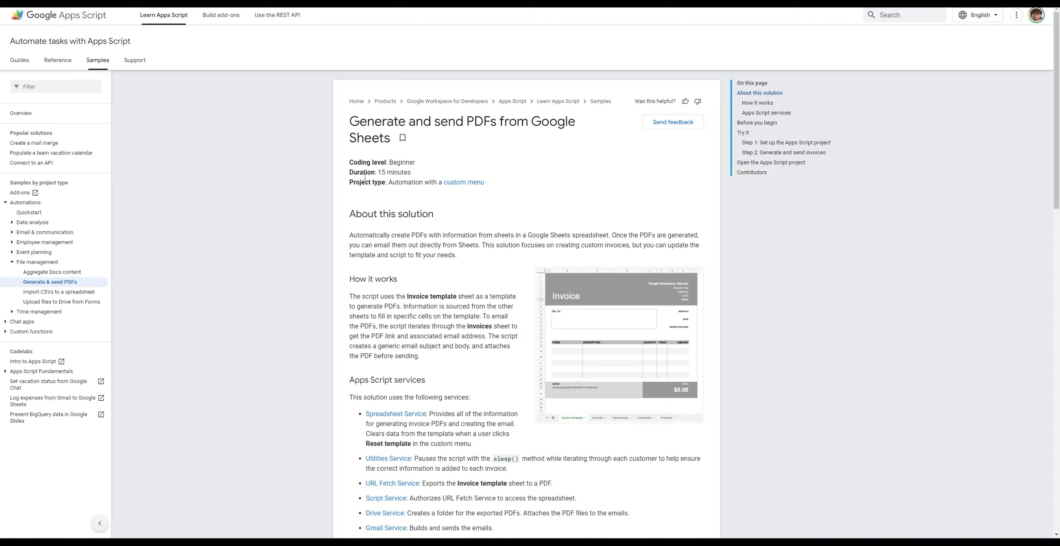
Highlight the guide's title, scroll to Step 1, and make a copy of the sample invoice spreadsheet
left_click_drag(351, 121, 552, 133)
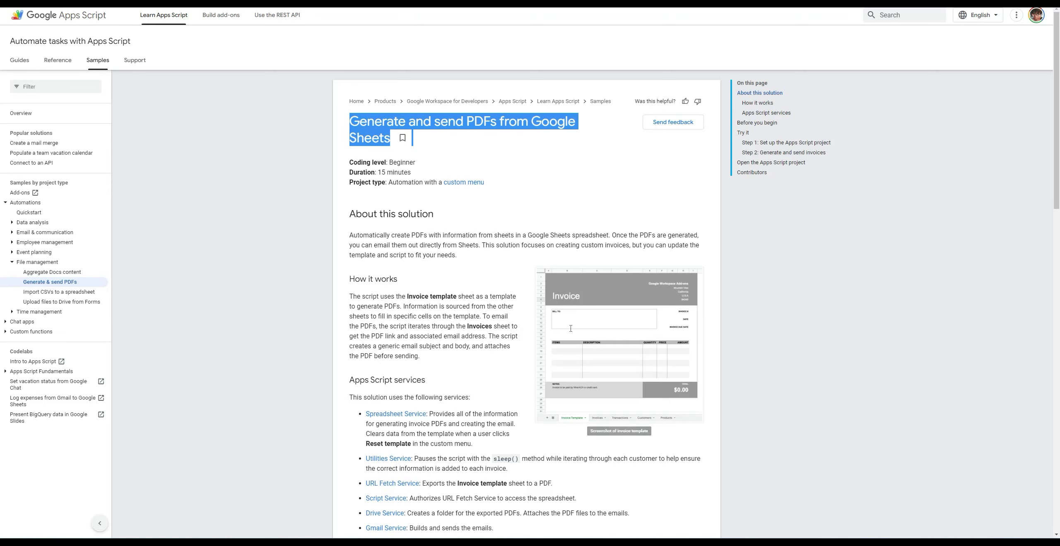
scroll(597, 319, "down", 5)
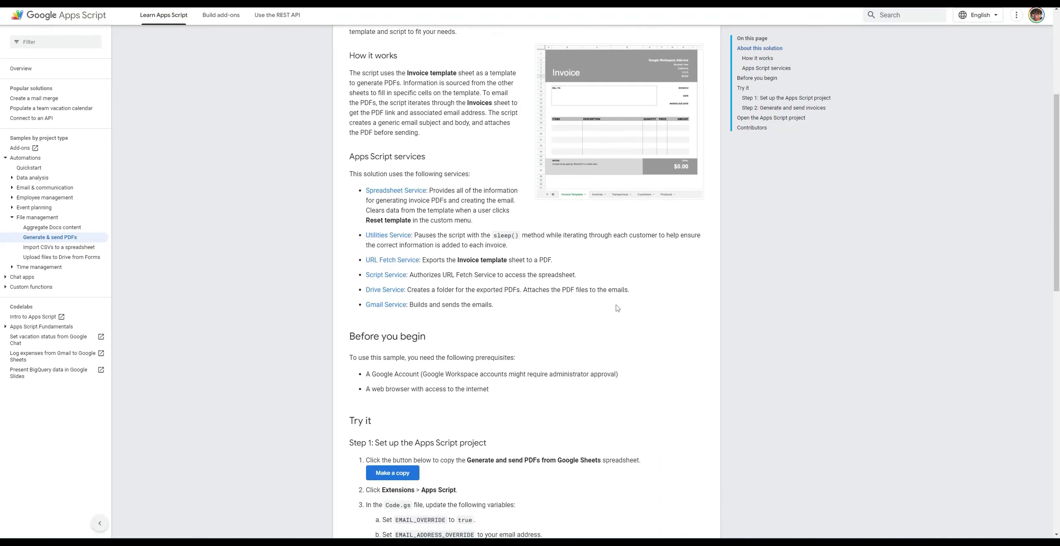
scroll(617, 309, "down", 10)
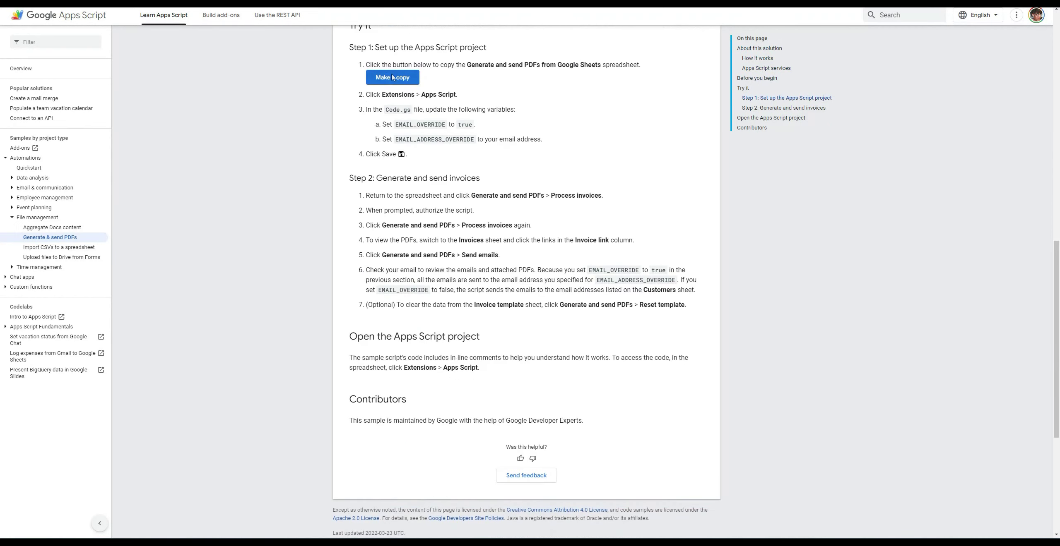
left_click(393, 77)
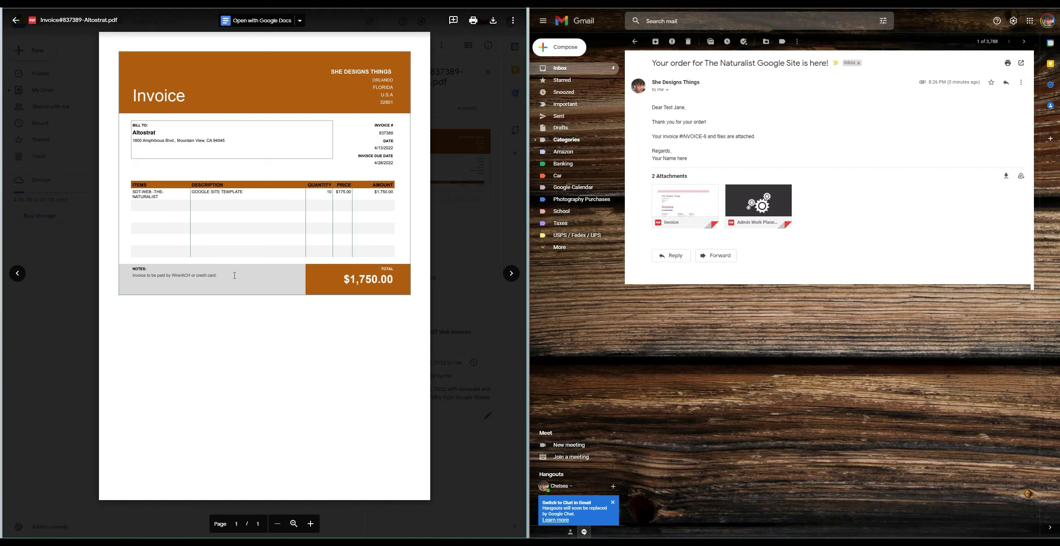
Highlight the invoice's line item row, then close the PDF preview back to the folder
left_click_drag(138, 195, 392, 192)
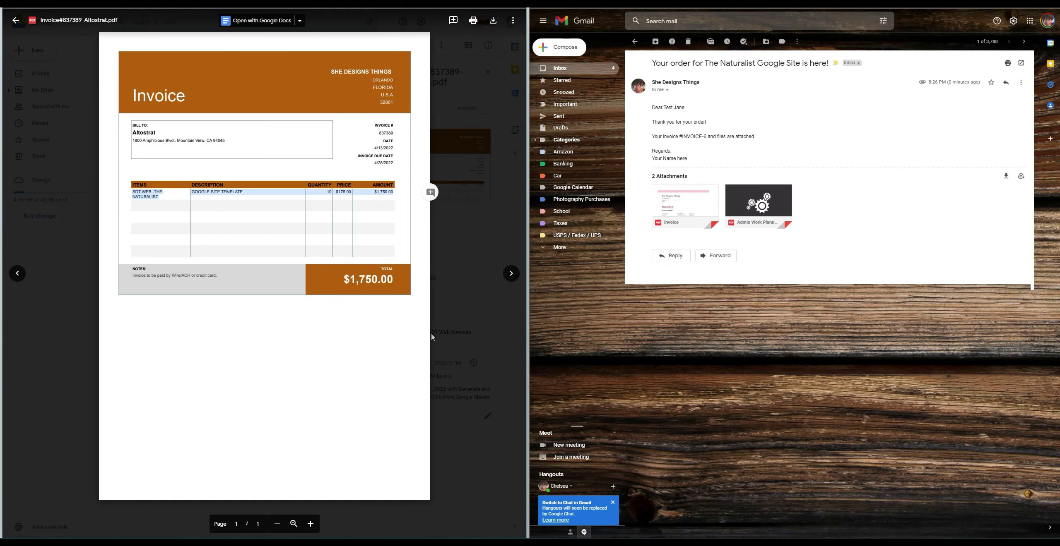
left_click(230, 319)
key("Escape")
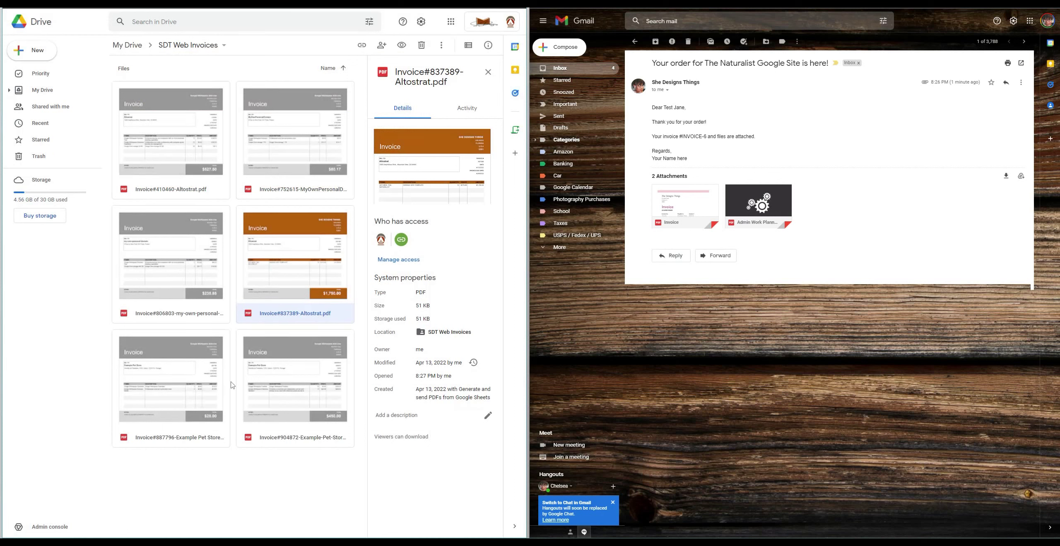
View the details of the Altostrat invoice and the personal-domain invoice in SDT Web Invoices
left_click(209, 151)
left_click(291, 149)
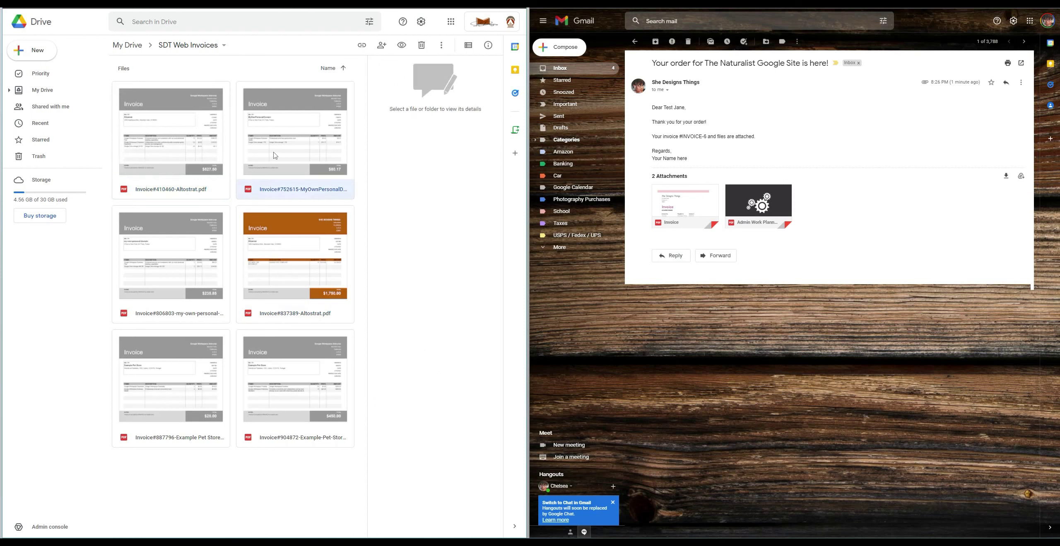
left_click(177, 146)
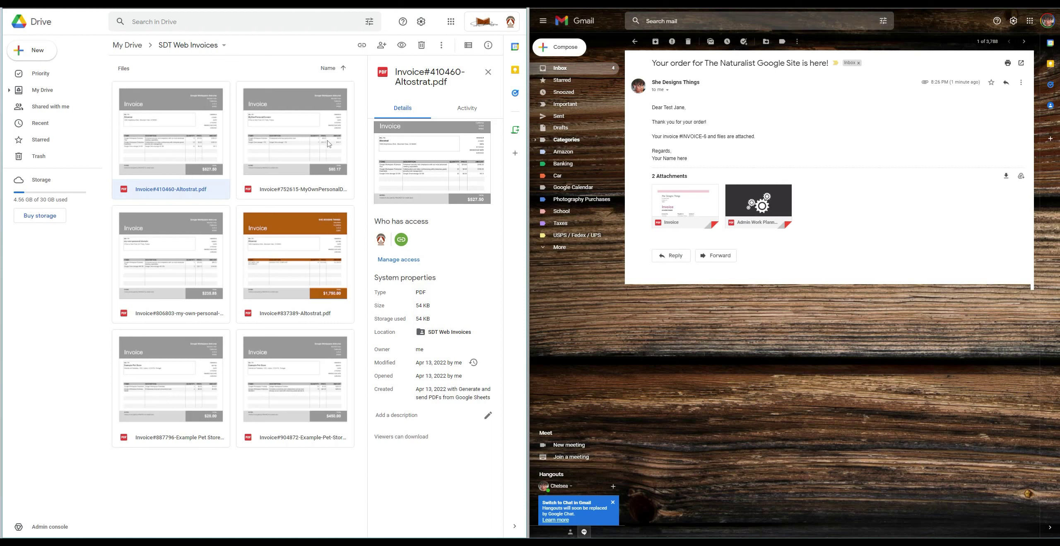
left_click(313, 111)
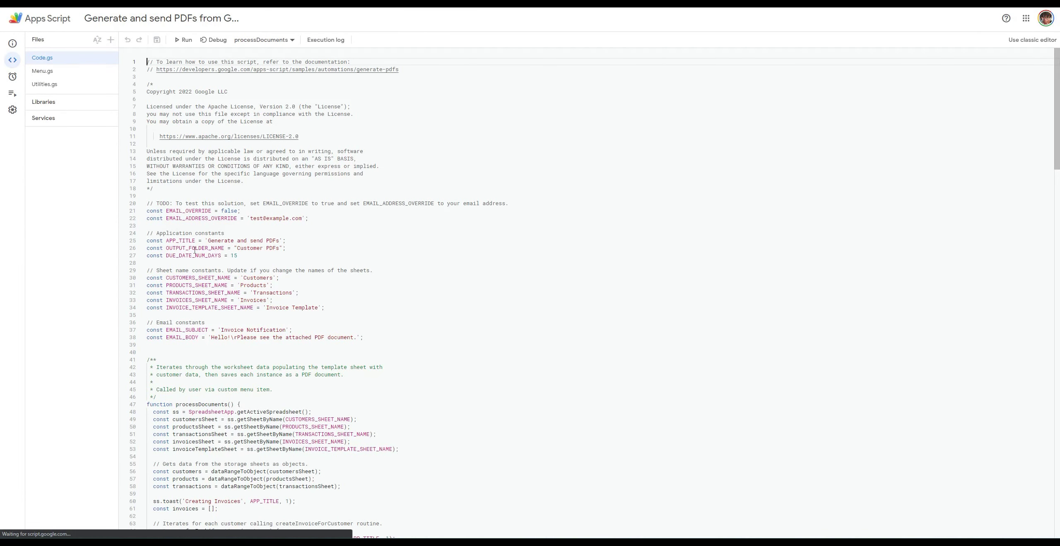
Highlight the app title and output folder constants in Code.gs, then view Menu.gs and select all of Utilities.gs
left_click_drag(207, 241, 145, 60)
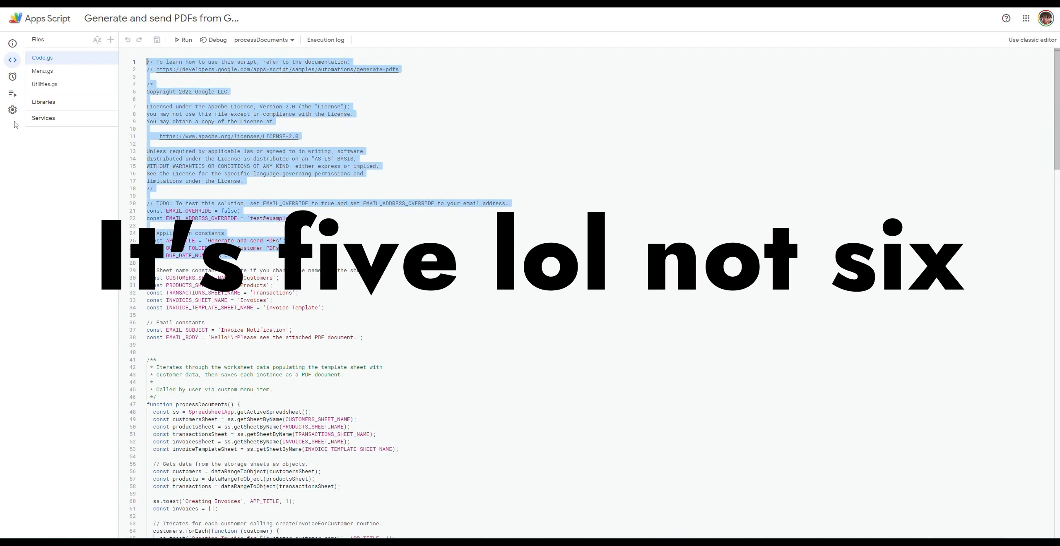
left_click(42, 71)
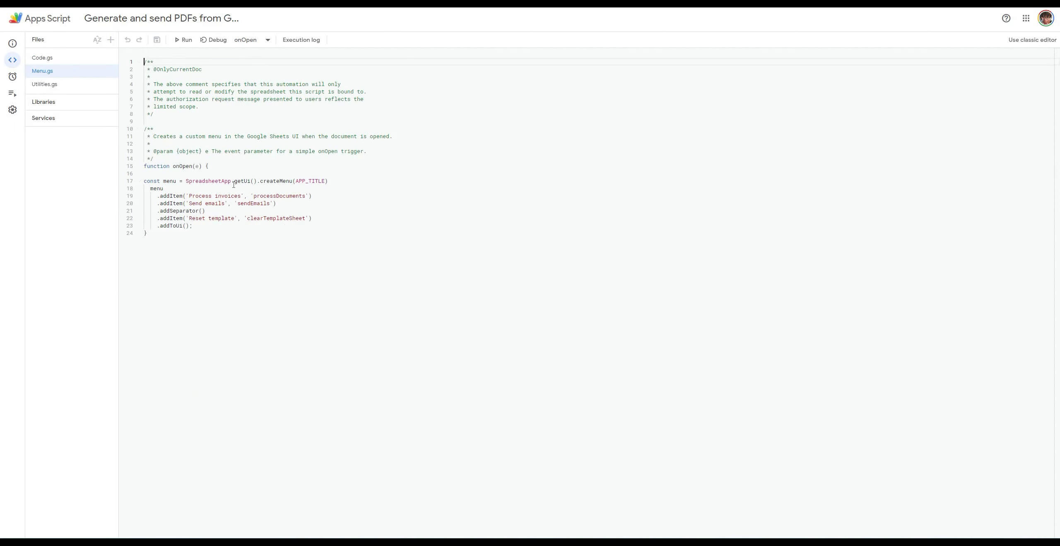
left_click(44, 85)
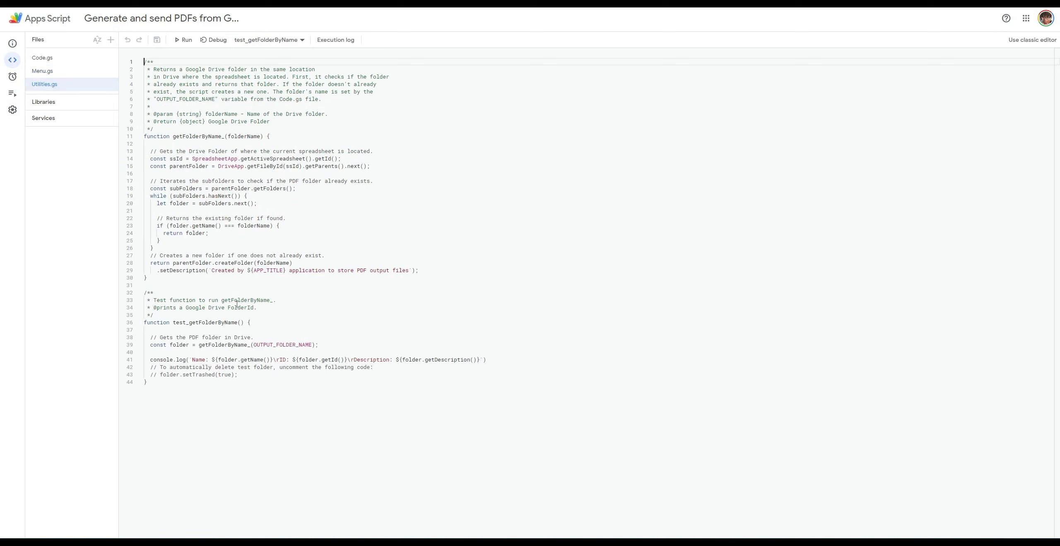
left_click_drag(257, 271, 440, 270)
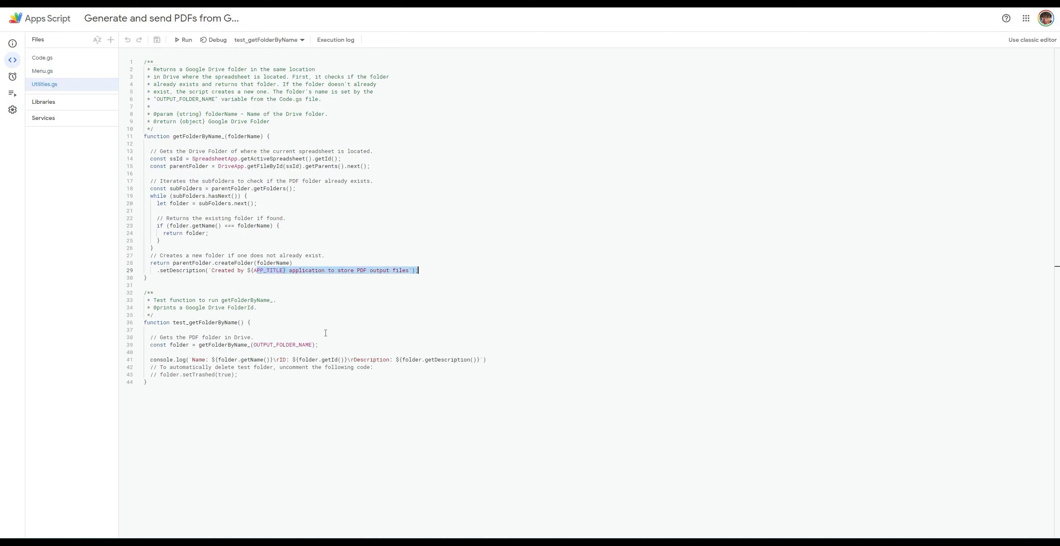
left_click_drag(244, 379, 150, 46)
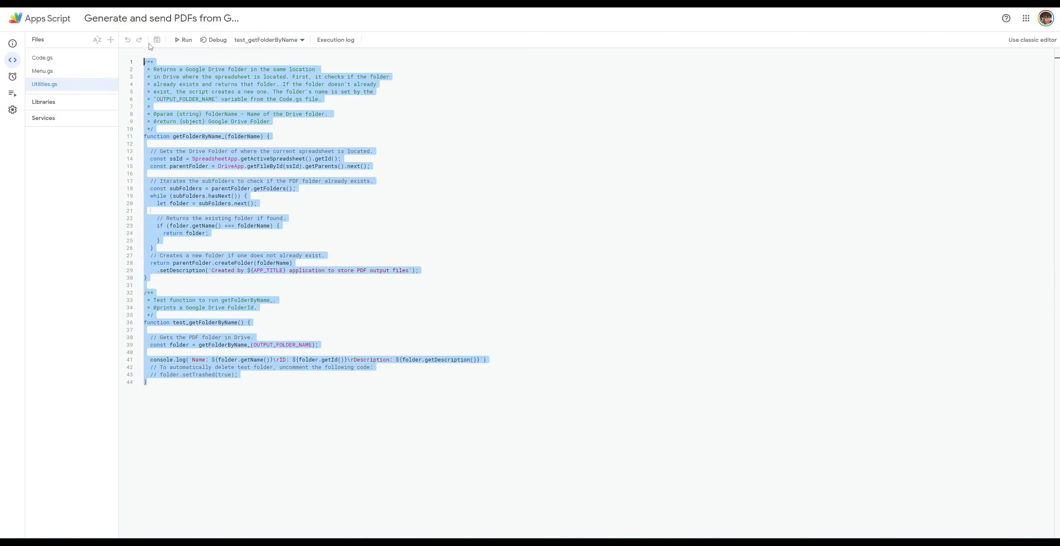